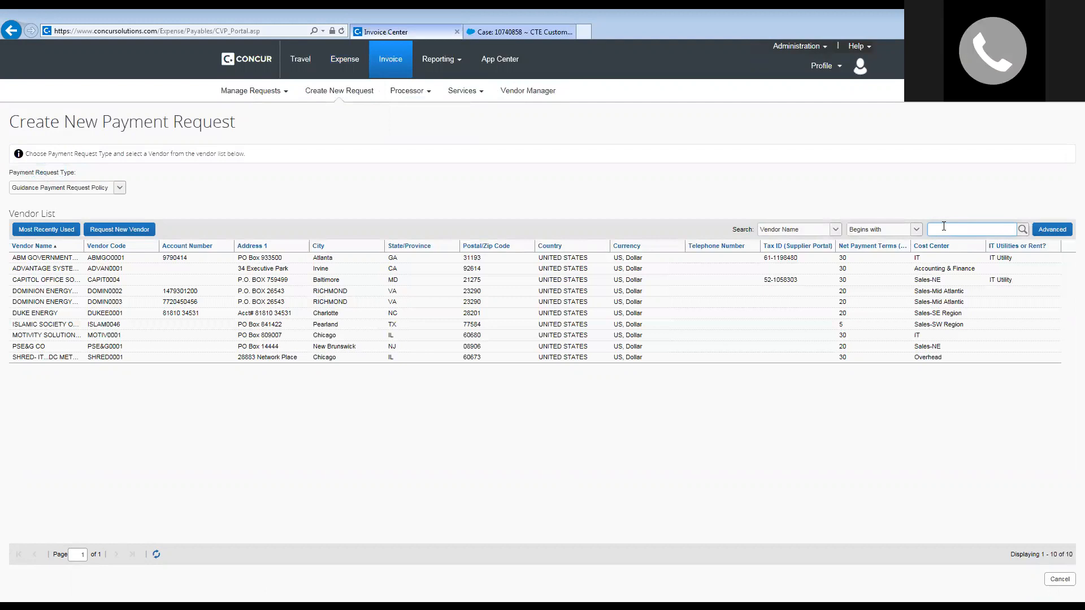
Search the vendor list for vendors beginning with ISLAMIC CIRCLE.
{"action": "type", "text": "ISLAMIC"}
{"action": "key", "text": "BackSpace"}
{"action": "key", "text": "BackSpace"}
{"action": "key", "text": "BackSpace"}
{"action": "key", "text": "BackSpace"}
{"action": "type", "text": "MIC CIRCLE"}
{"action": "left_click", "coordinate": [1023, 229]}
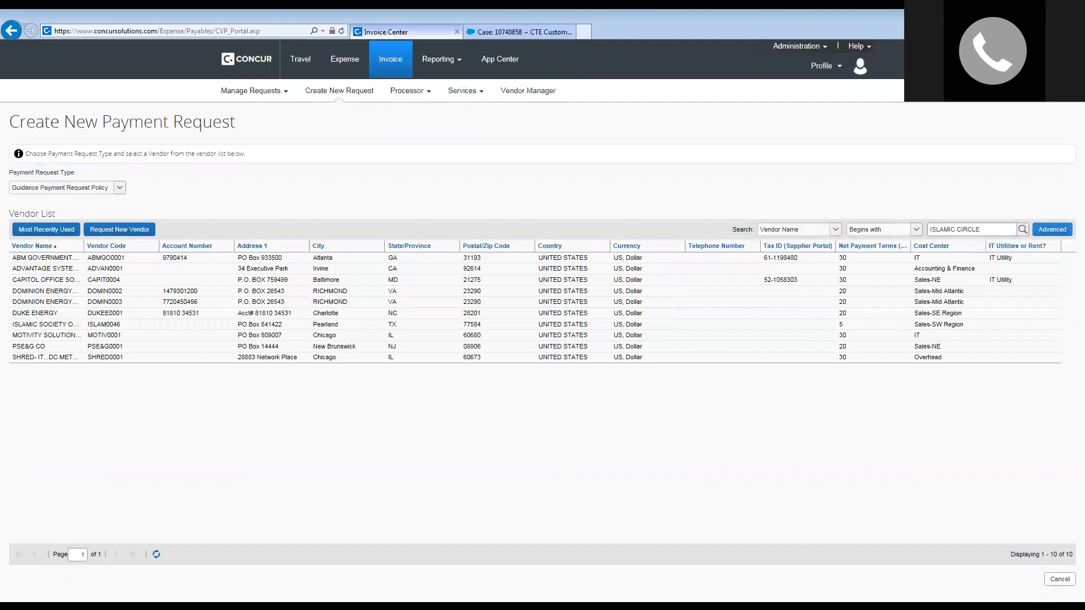
{"action": "left_click", "coordinate": [1023, 229]}
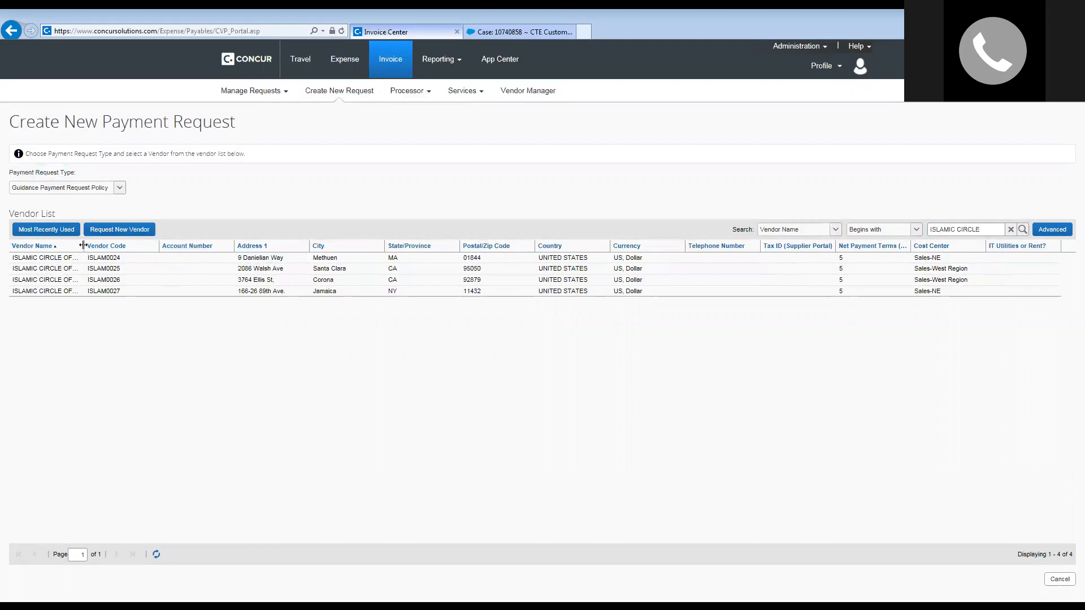
Widen the Vendor Name column and pick ISLAMIC CIRCLE OF NORTH AMERICA - MA.
{"action": "left_click_drag", "start_coordinate": [85, 249], "coordinate": [125, 250]}
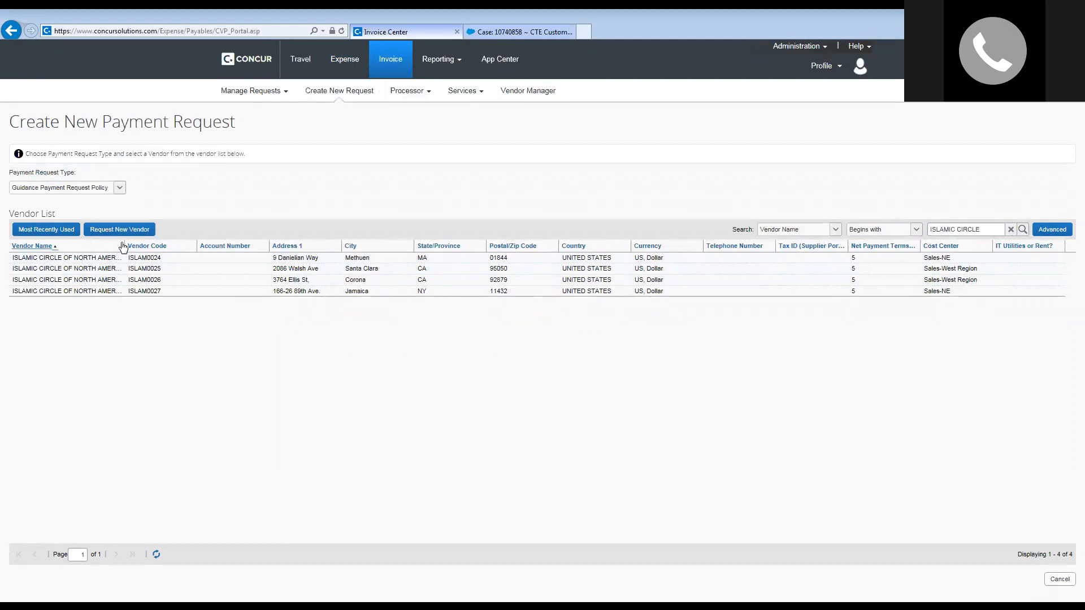
{"action": "left_click_drag", "start_coordinate": [123, 245], "coordinate": [178, 246]}
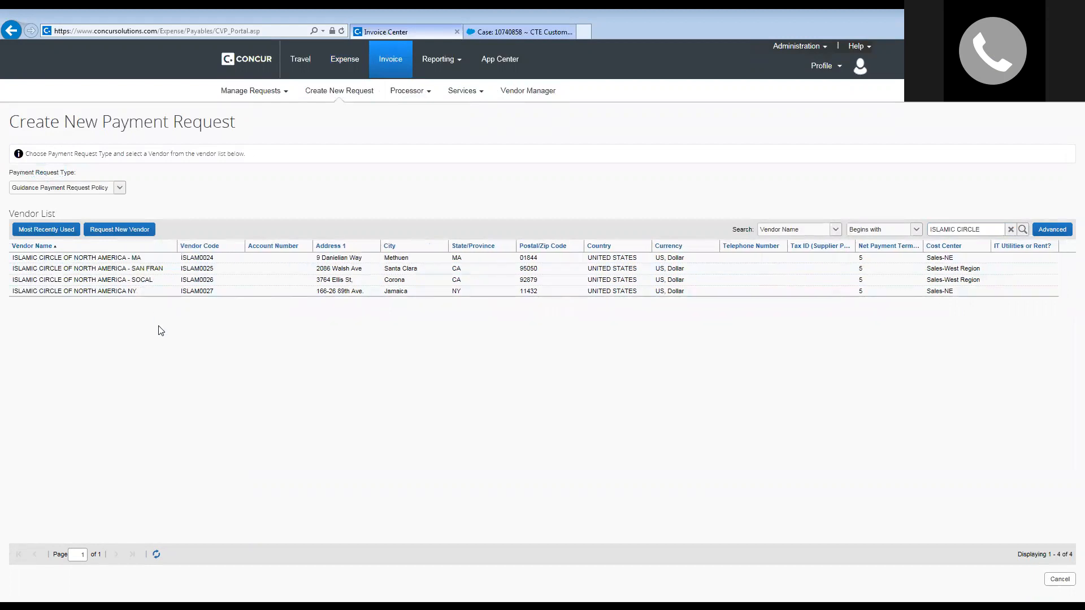
{"action": "left_click", "coordinate": [106, 260]}
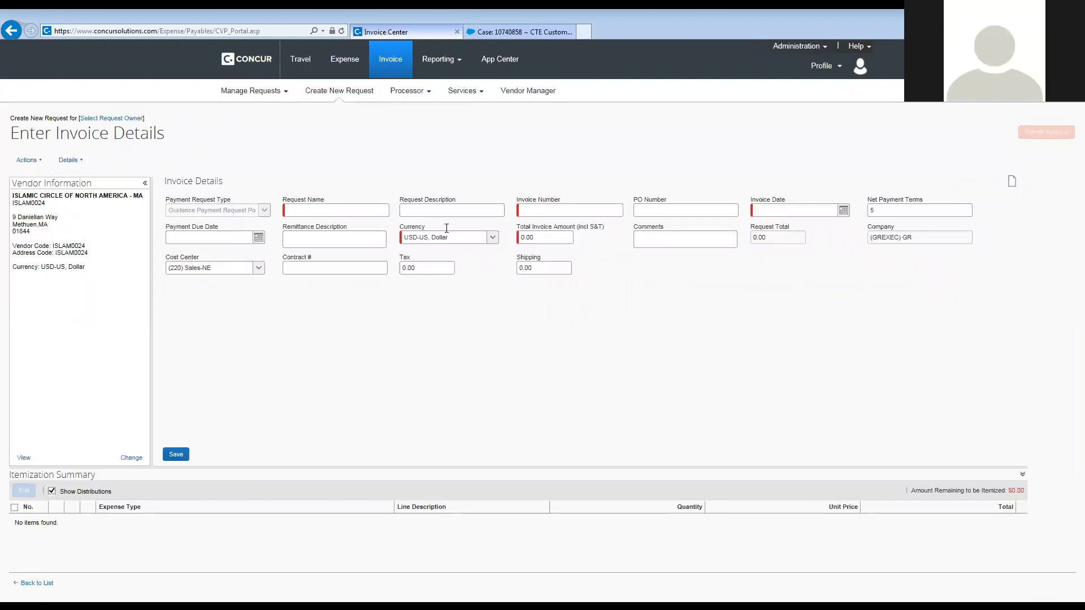
Start a new payment request, clear the vendor search, and choose Request New Vendor.
{"action": "left_click", "coordinate": [344, 98]}
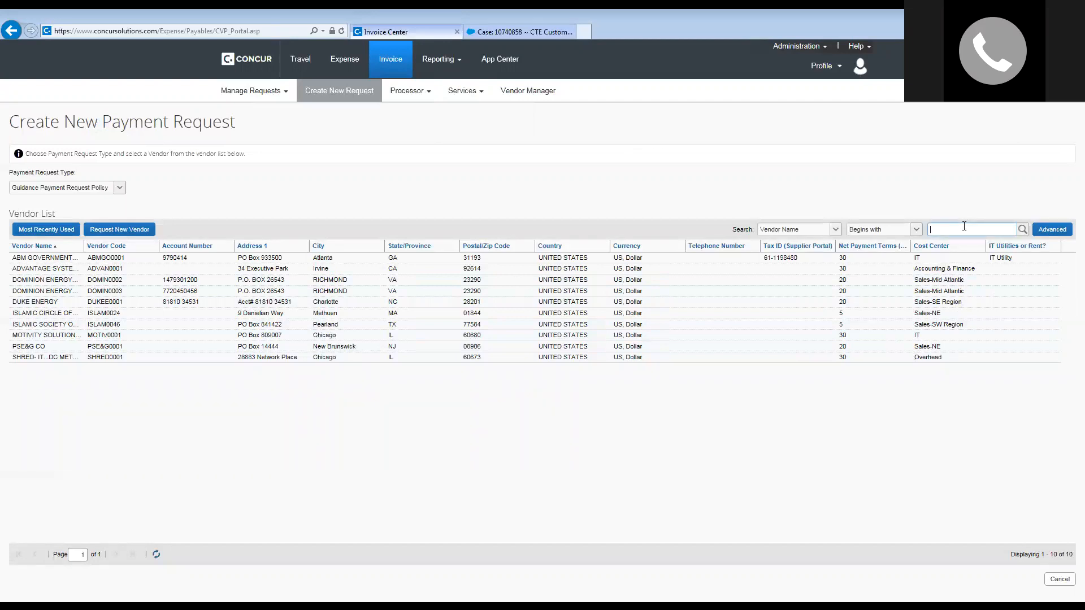
{"action": "type", "text": "ISLAM"}
{"action": "key", "text": "BackSpace"}
{"action": "key", "text": "BackSpace"}
{"action": "key", "text": "BackSpace"}
{"action": "key", "text": "BackSpace"}
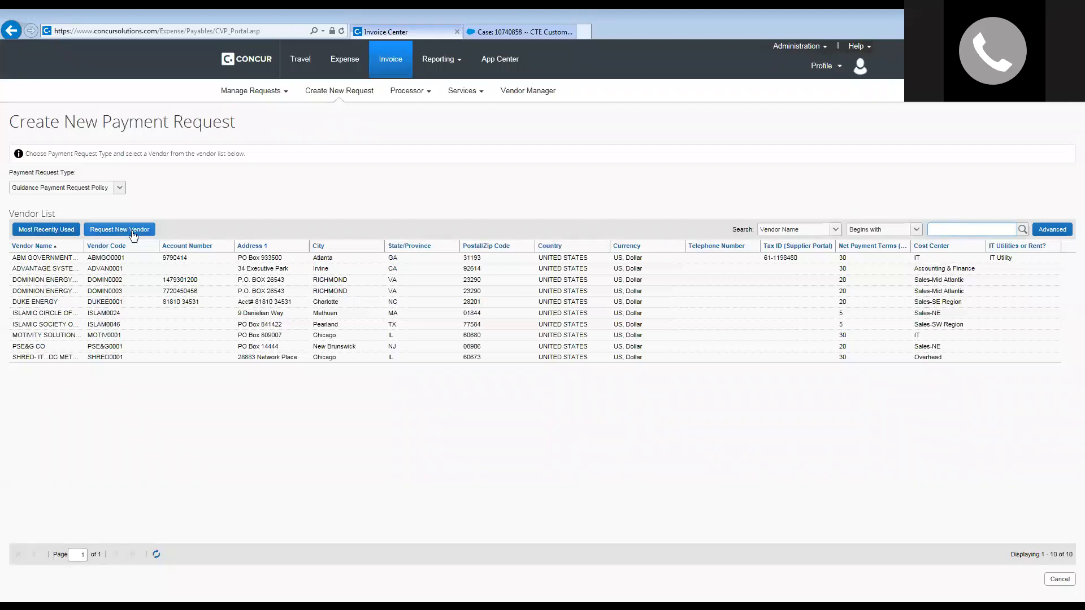
{"action": "left_click", "coordinate": [122, 229]}
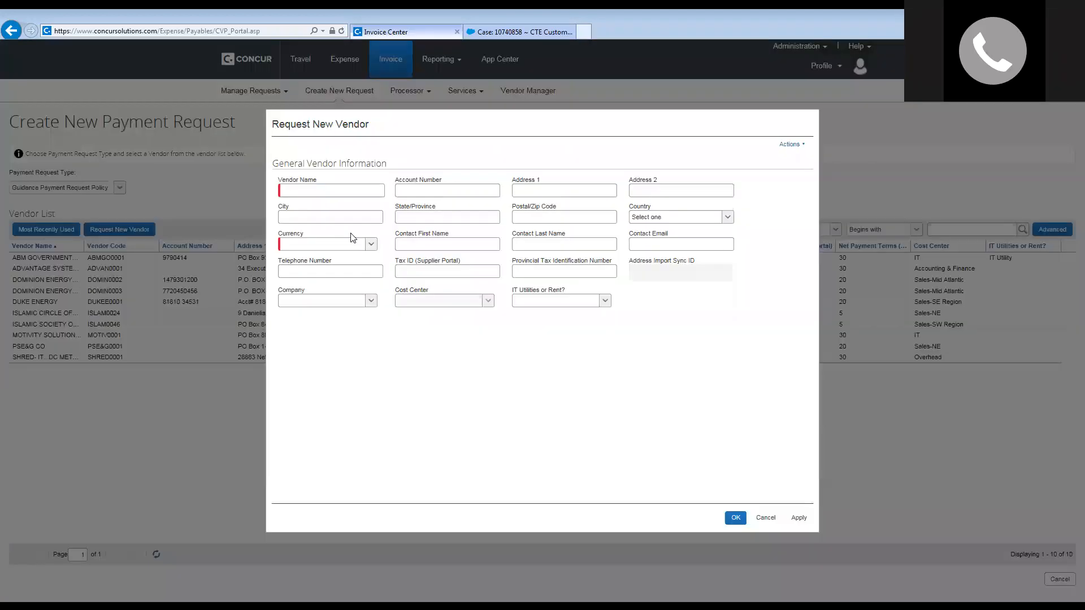
Enter vendor name ISLAMIC CIRCLE OF RESTON with its street address, city, state and zip.
{"action": "left_click", "coordinate": [332, 187]}
{"action": "type", "text": "ISLAMIC CIR"}
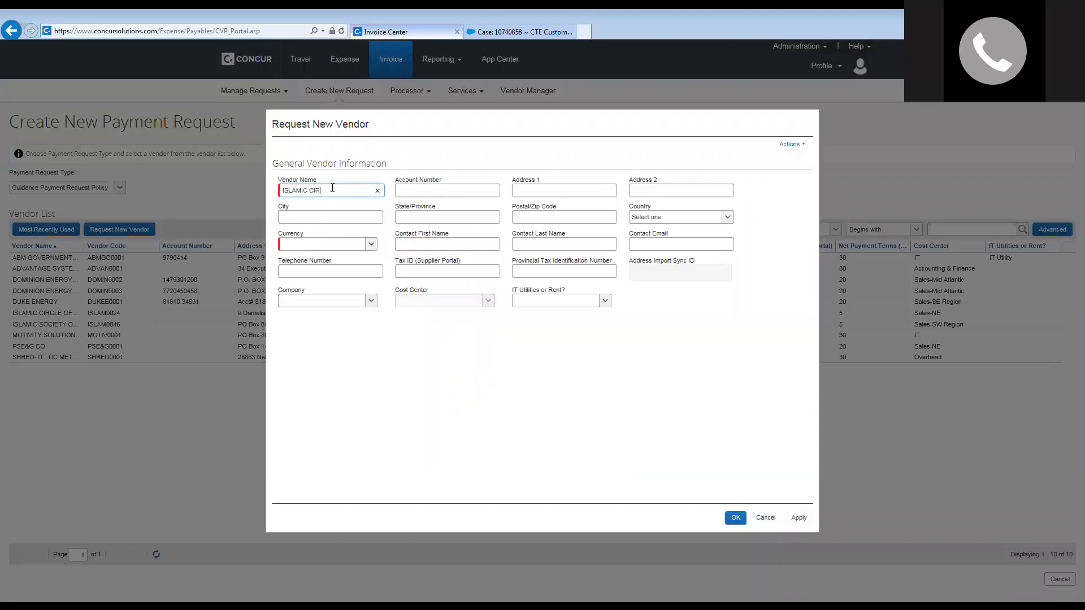
{"action": "type", "text": "CLE OF RESTON"}
{"action": "key", "text": "Tab"}
{"action": "type", "text": "123 MAINT"}
{"action": "key", "text": "BackSpace"}
{"action": "key", "text": "BackSpace"}
{"action": "type", "text": "ST"}
{"action": "key", "text": "Tab"}
{"action": "type", "text": "RESTON"}
{"action": "key", "text": "Tab"}
{"action": "type", "text": "VA"}
{"action": "key", "text": "Tab"}
{"action": "type", "text": "20190"}
{"action": "key", "text": "Tab"}
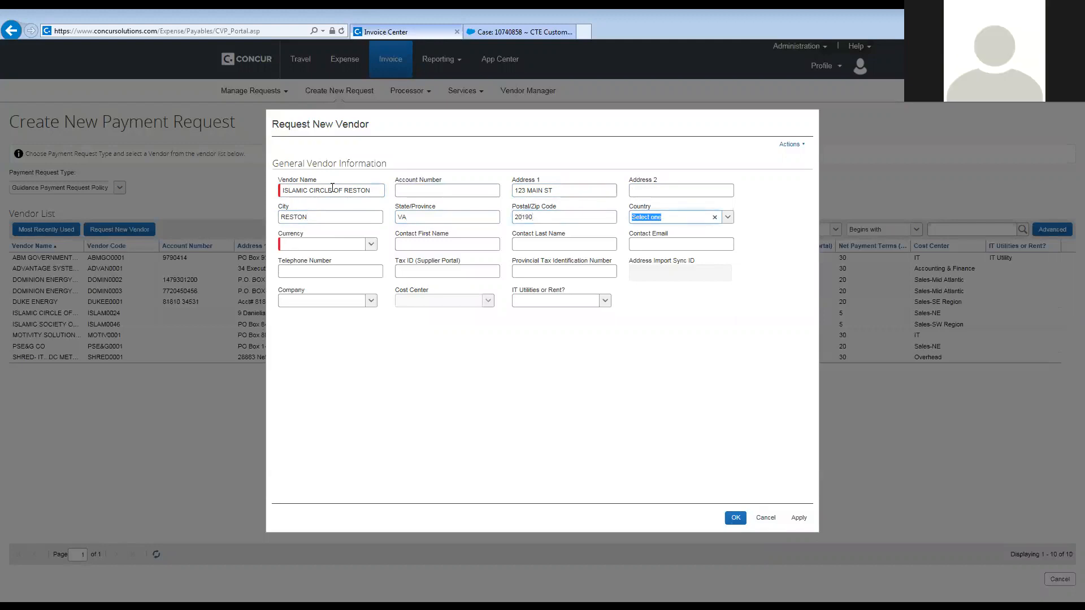
Set the vendor's country to UNITED STATES and currency to US dollars.
{"action": "type", "text": "U"}
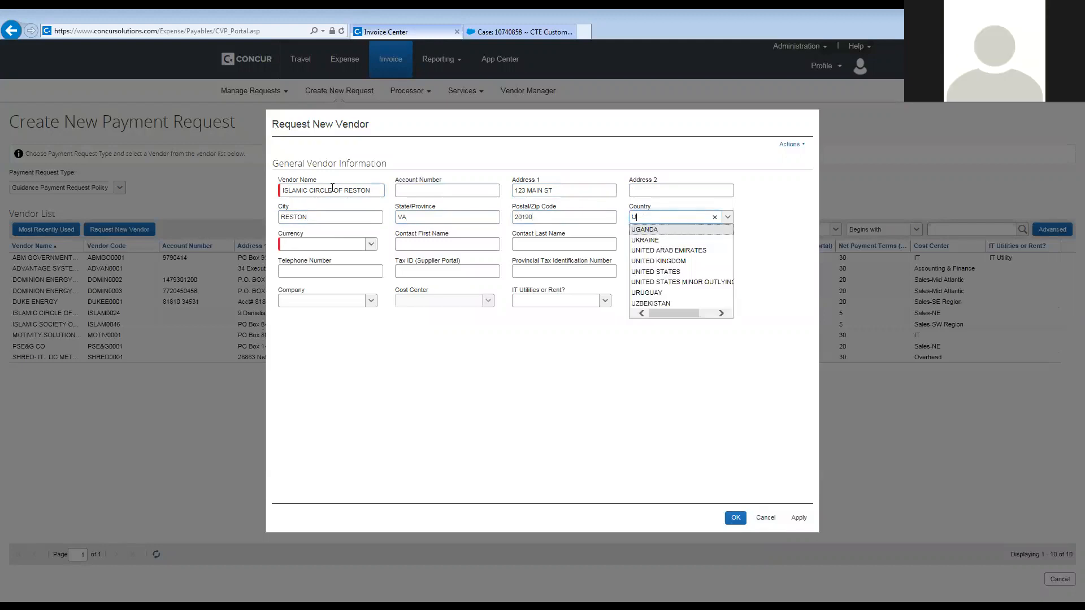
{"action": "left_click", "coordinate": [656, 272]}
{"action": "left_click", "coordinate": [308, 244]}
{"action": "left_click", "coordinate": [371, 244]}
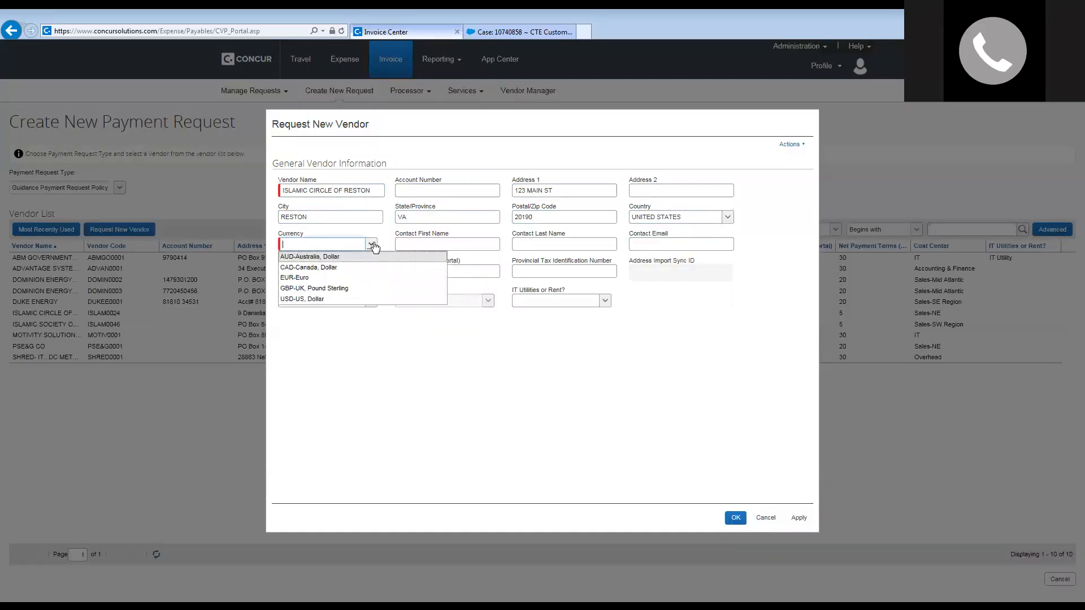
{"action": "left_click", "coordinate": [301, 300]}
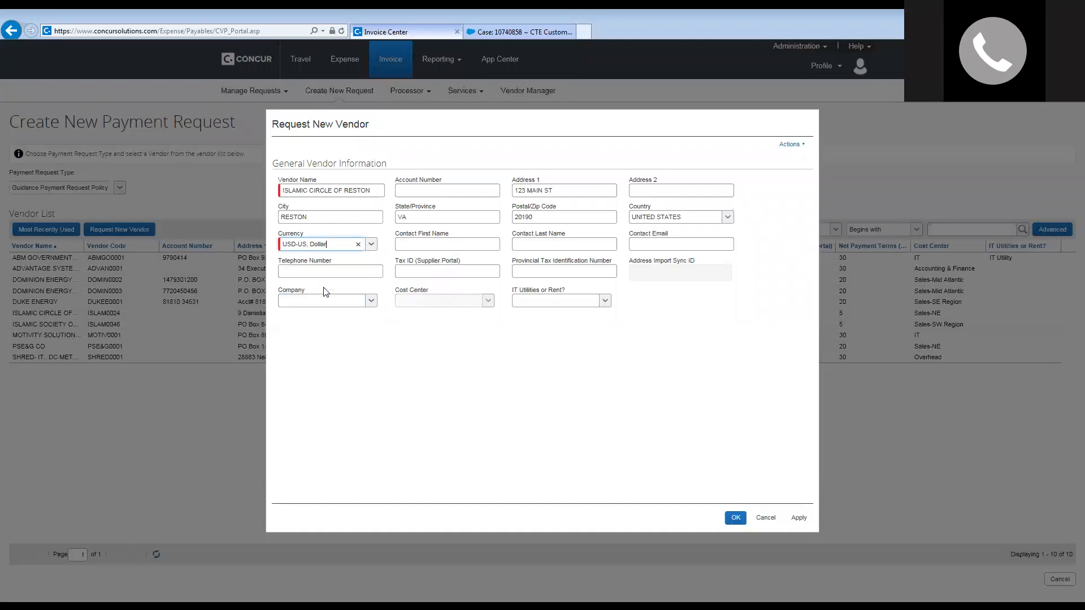
Fill in the contact's first and last name and the vendor's telephone number.
{"action": "left_click", "coordinate": [433, 245]}
{"action": "left_click", "coordinate": [535, 247]}
{"action": "left_click", "coordinate": [302, 273]}
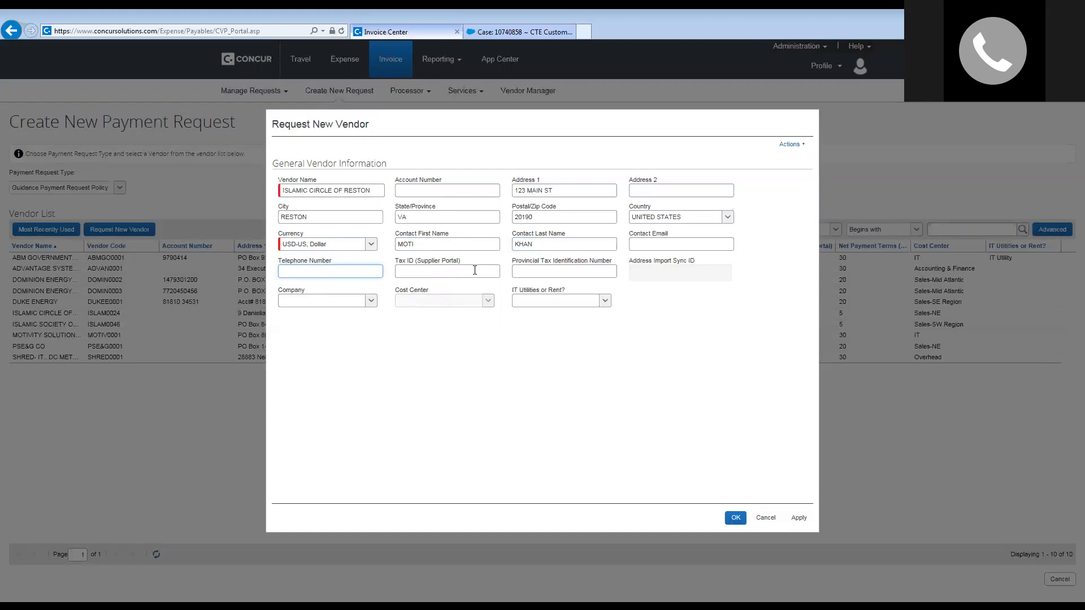
{"action": "type", "text": "7035551212"}
{"action": "left_click", "coordinate": [406, 270]}
{"action": "left_click", "coordinate": [372, 301]}
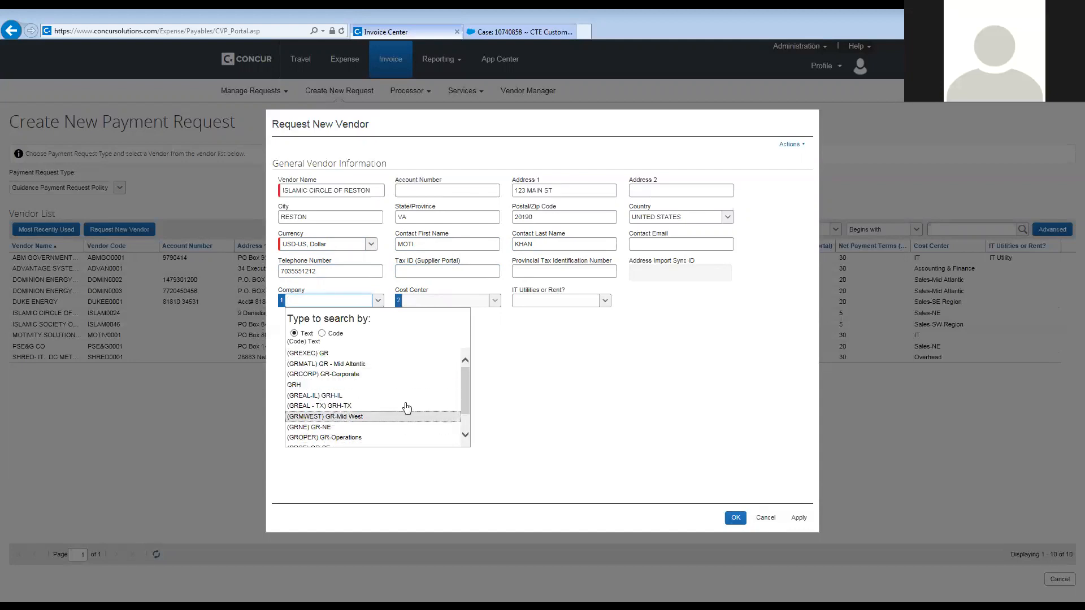
Assign company (GREXEC) GR and cost center (105) Legal, then submit the vendor request.
{"action": "mouse_move", "coordinate": [465, 389]}
{"action": "left_mouse_down"}
{"action": "mouse_move", "coordinate": [462, 407]}
{"action": "mouse_move", "coordinate": [463, 382]}
{"action": "left_mouse_up"}
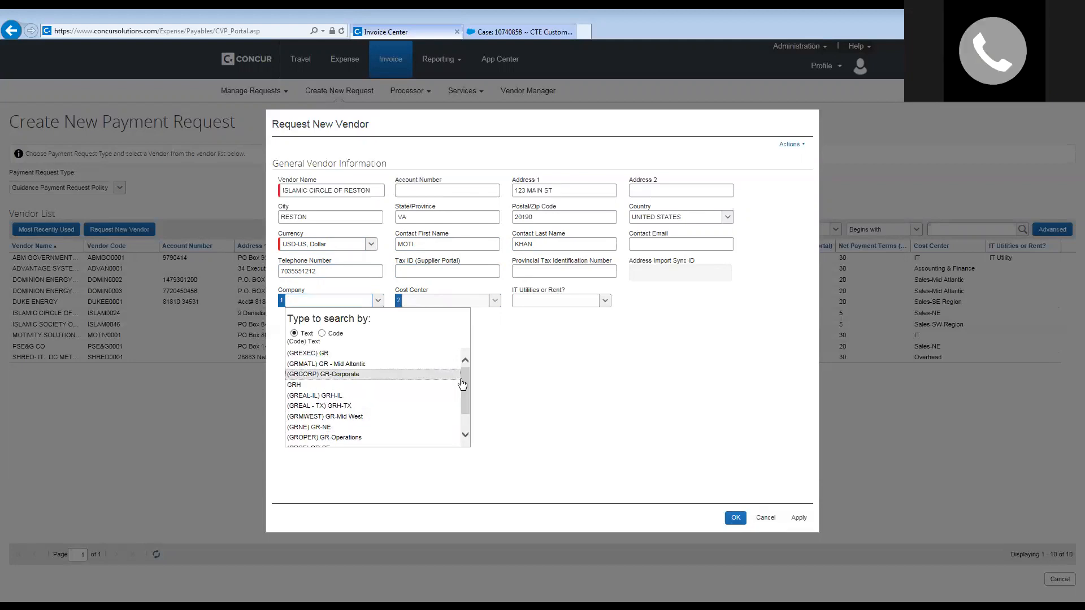
{"action": "left_click", "coordinate": [327, 356]}
{"action": "left_click", "coordinate": [495, 301]}
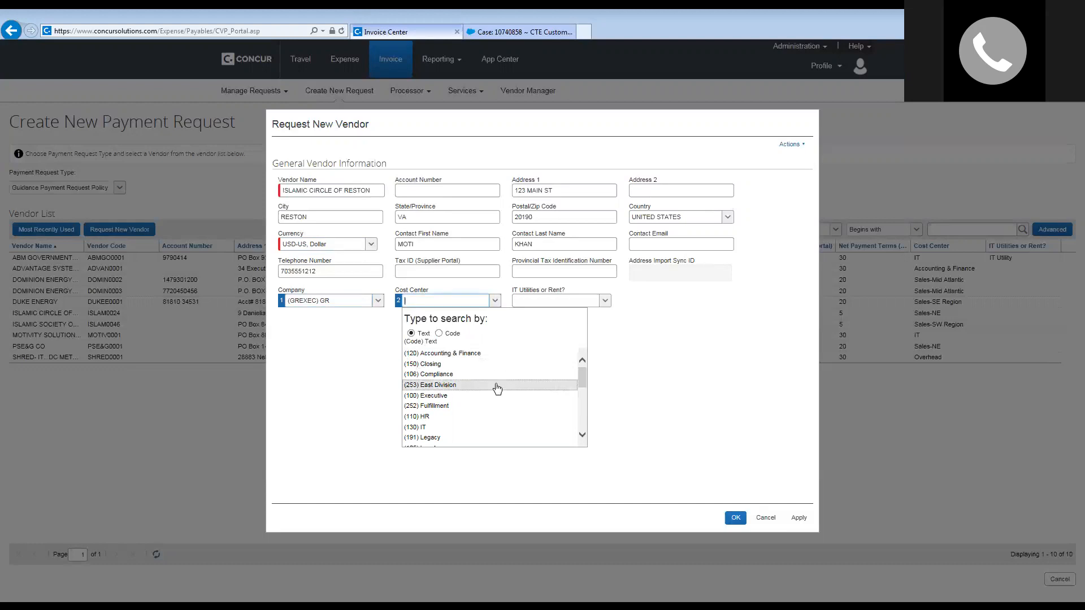
{"action": "scroll", "coordinate": [497, 388], "scroll_direction": "down", "scroll_amount": 1}
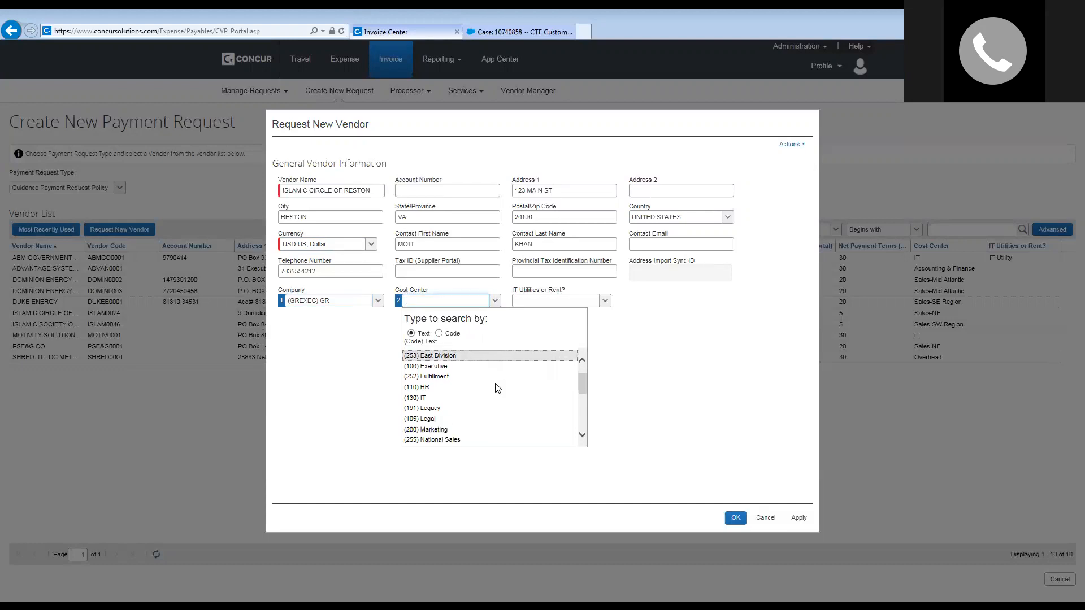
{"action": "left_click", "coordinate": [496, 419]}
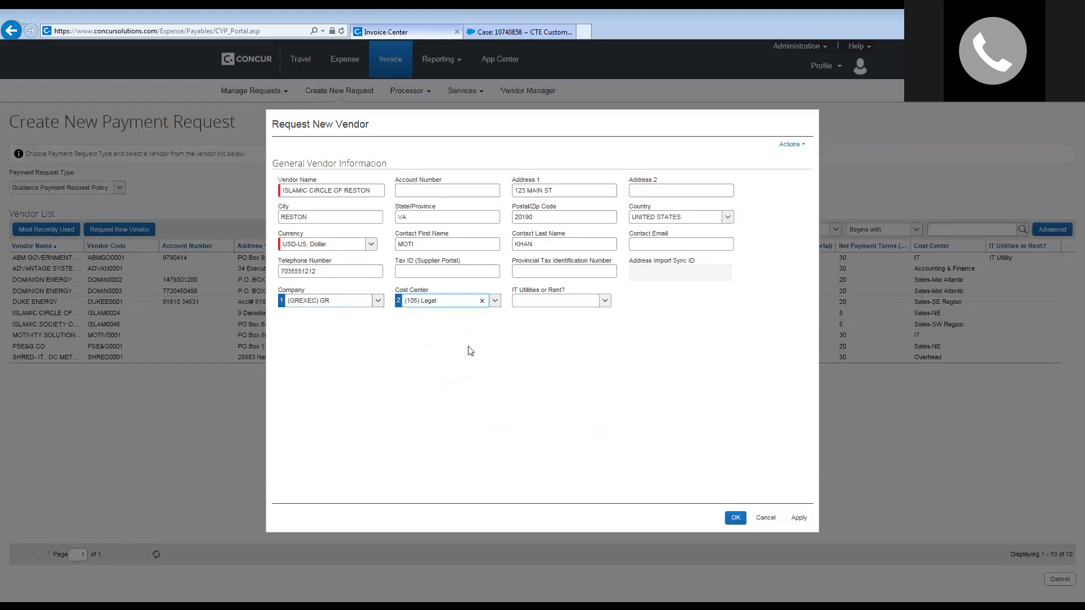
{"action": "left_click", "coordinate": [604, 338]}
{"action": "left_click", "coordinate": [794, 144]}
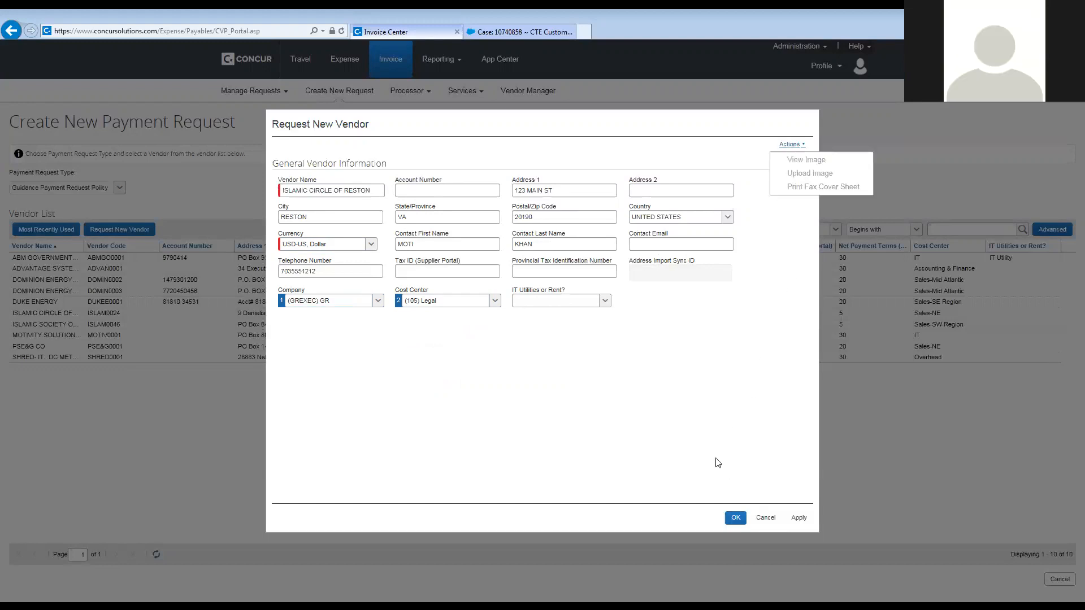
{"action": "left_click", "coordinate": [736, 518]}
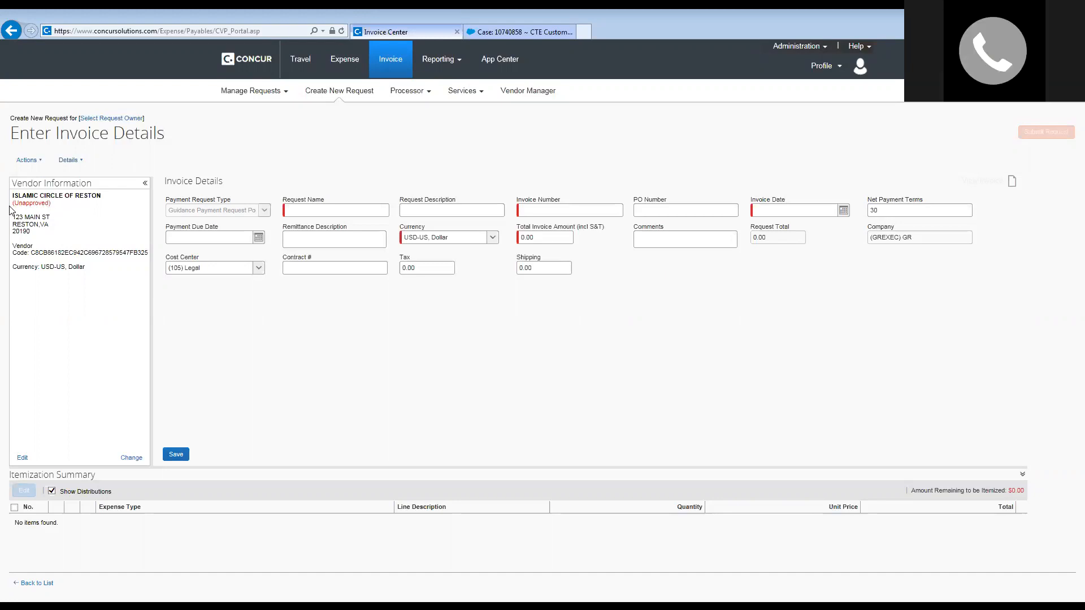
Place the cursor in the invoice's Request Name field.
{"action": "left_click", "coordinate": [307, 211]}
Name the request EVENT SPONSORSHIP, describe it EID AL FITR SPONSORSHIP, invoice number 1234.
{"action": "type", "text": "SP"}
{"action": "type", "text": "C"}
{"action": "type", "text": "NSR"}
{"action": "key", "text": "BackSpace"}
{"action": "type", "text": "ORSHIP"}
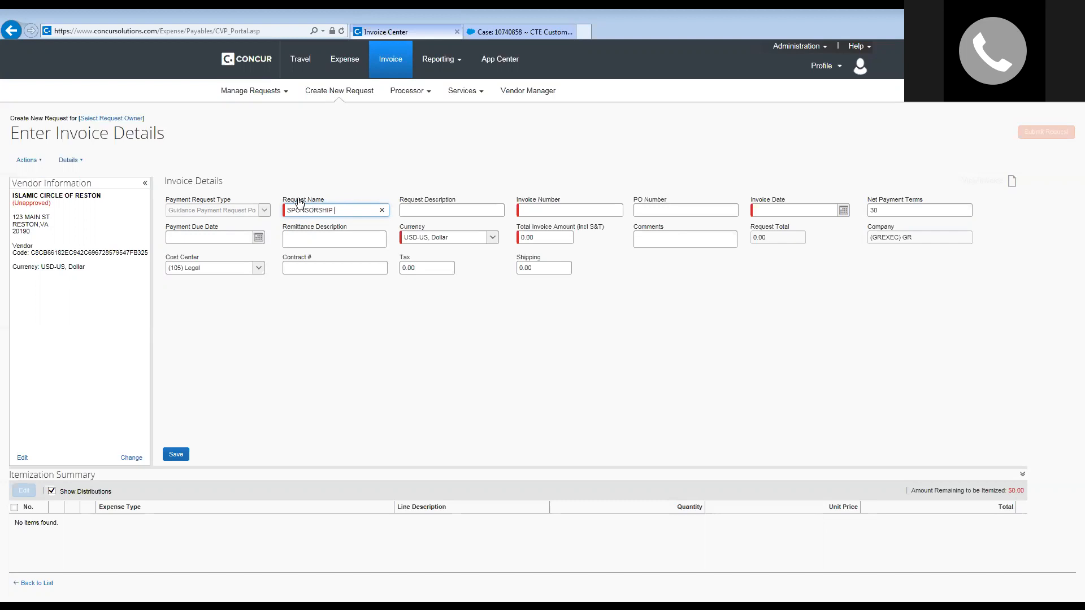
{"action": "type", "text": " OF"}
{"action": "key", "text": "BackSpace"}
{"action": "key", "text": "BackSpace"}
{"action": "type", "text": "EVENT"}
{"action": "key", "text": "BackSpace"}
{"action": "left_click", "coordinate": [292, 210]}
{"action": "type", "text": "EVENT"}
{"action": "left_click", "coordinate": [422, 209]}
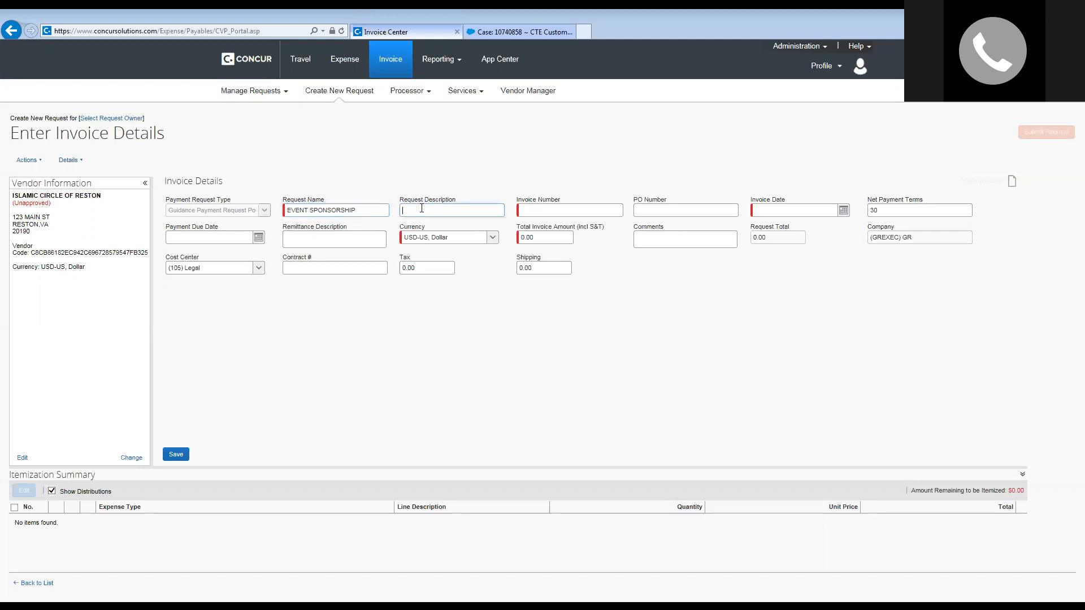
{"action": "key", "text": "BackSpace"}
{"action": "type", "text": "D ALFITR "}
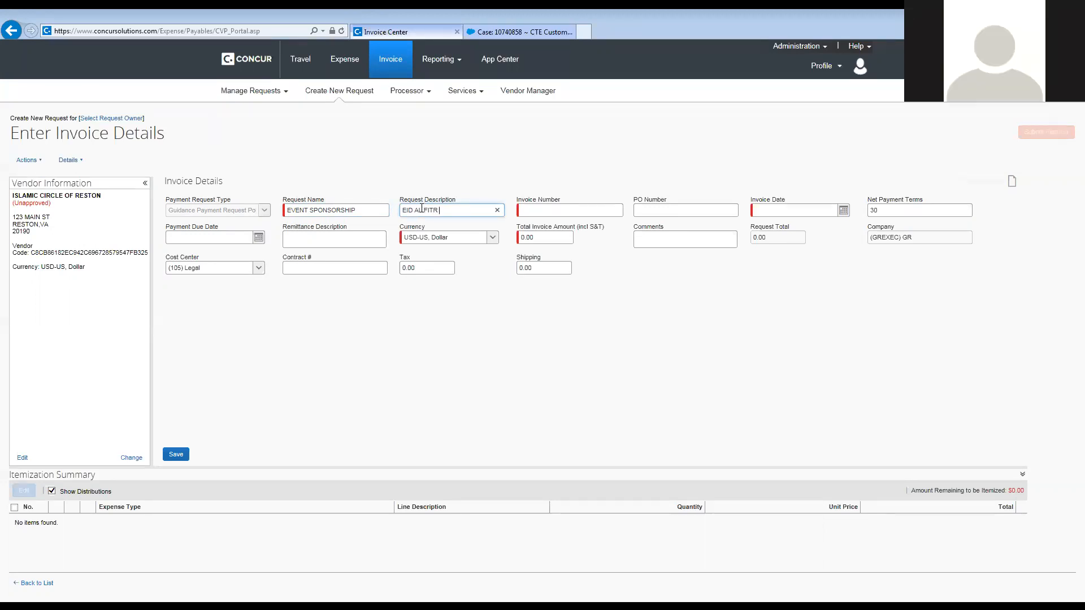
{"action": "type", "text": "SPONSRORSHIP"}
{"action": "key", "text": "Tab"}
{"action": "type", "text": "1234"}
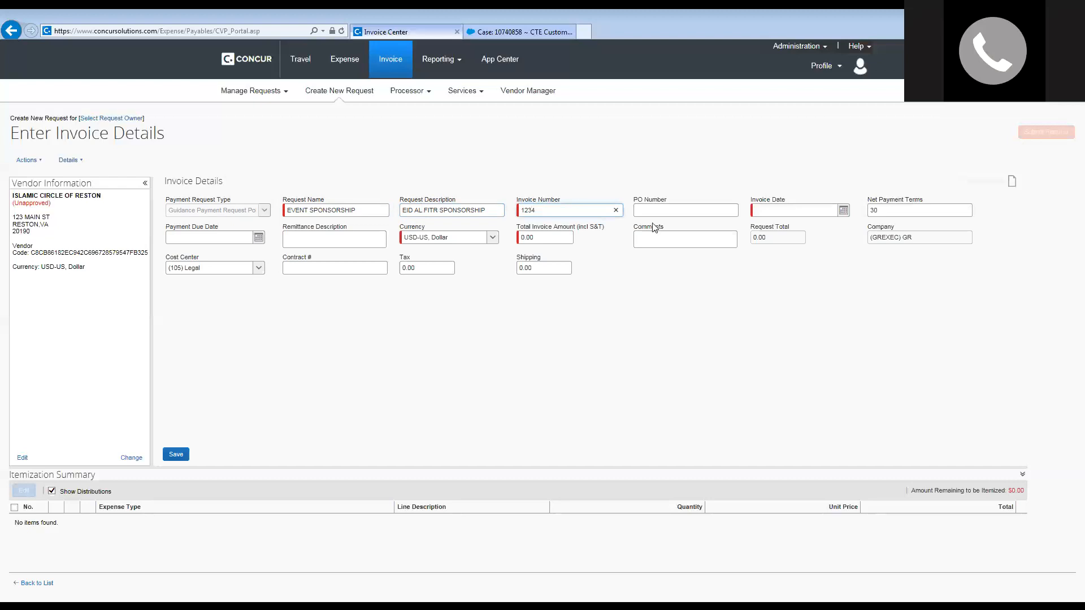
Set the invoice date to 09/01/2017 from the calendar.
{"action": "left_click", "coordinate": [830, 211]}
{"action": "left_click", "coordinate": [844, 211]}
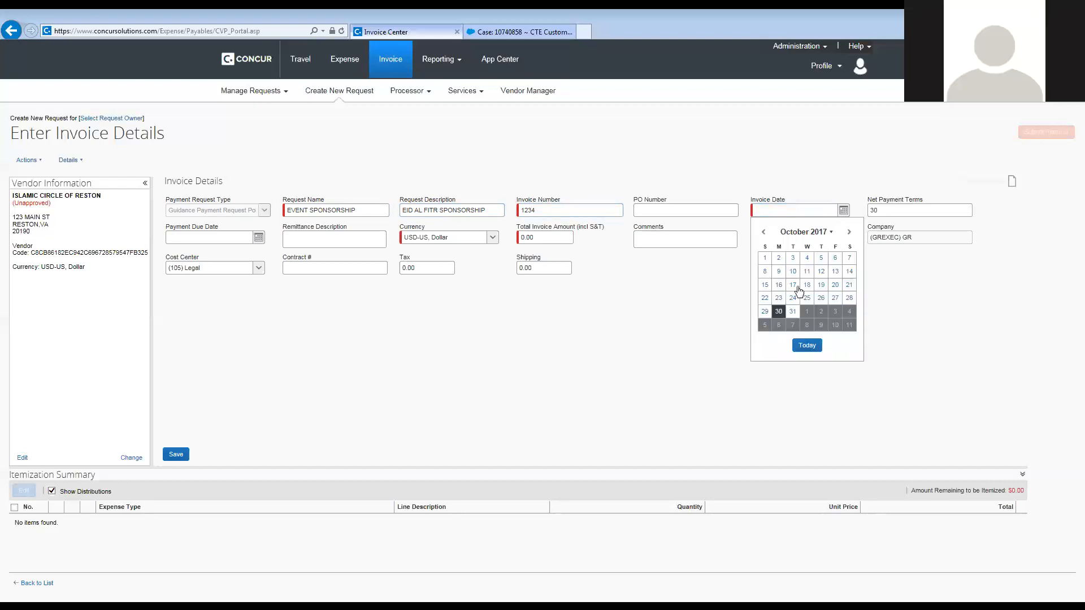
{"action": "left_click", "coordinate": [763, 233]}
{"action": "left_click", "coordinate": [763, 233]}
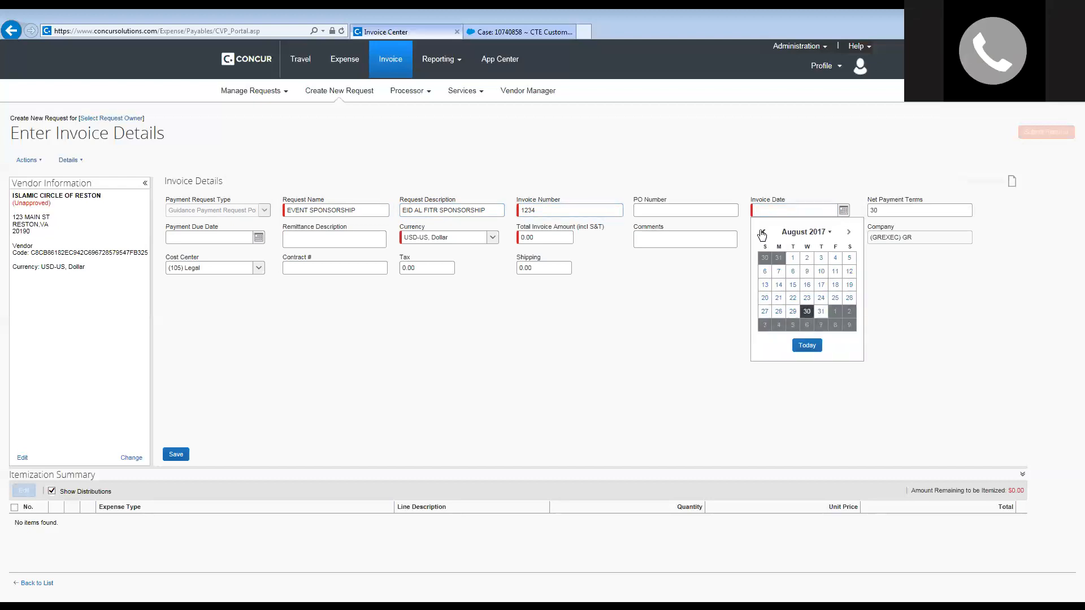
{"action": "left_click", "coordinate": [793, 259]}
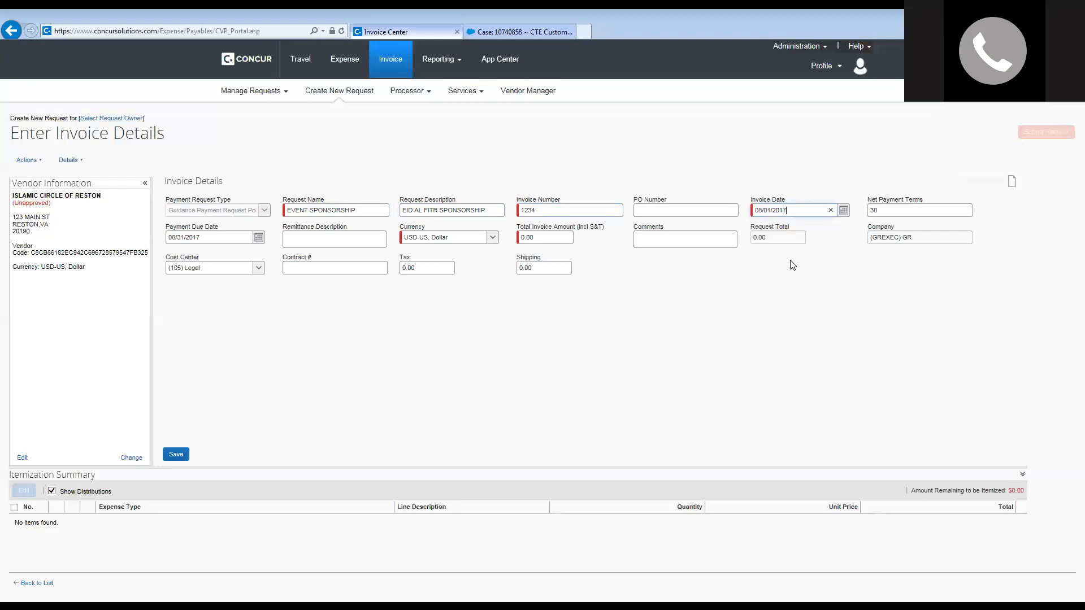
{"action": "left_click", "coordinate": [844, 210]}
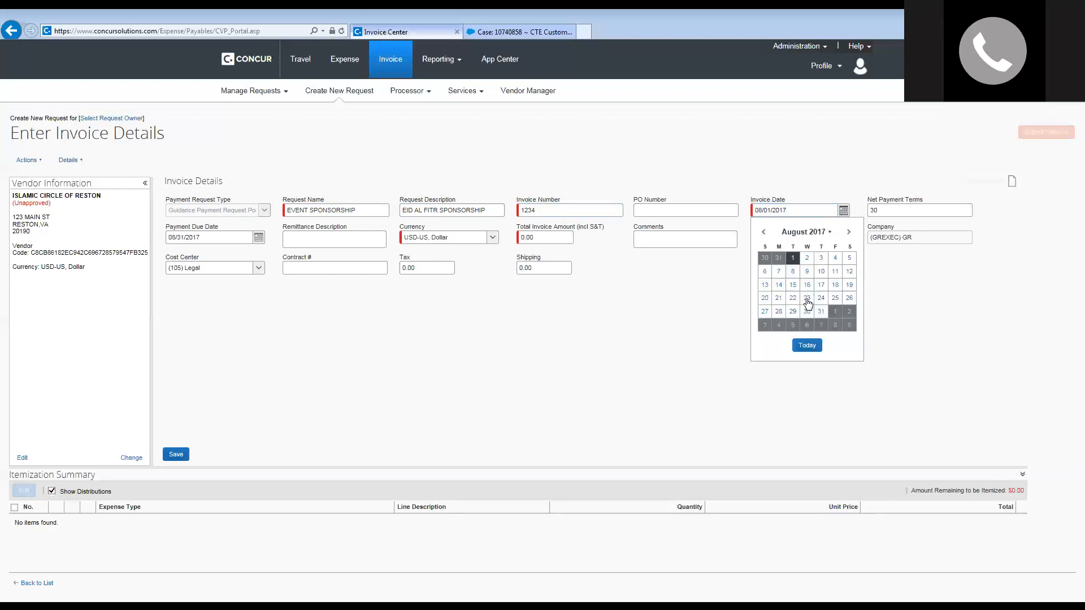
{"action": "left_click", "coordinate": [849, 231]}
{"action": "left_click", "coordinate": [835, 258]}
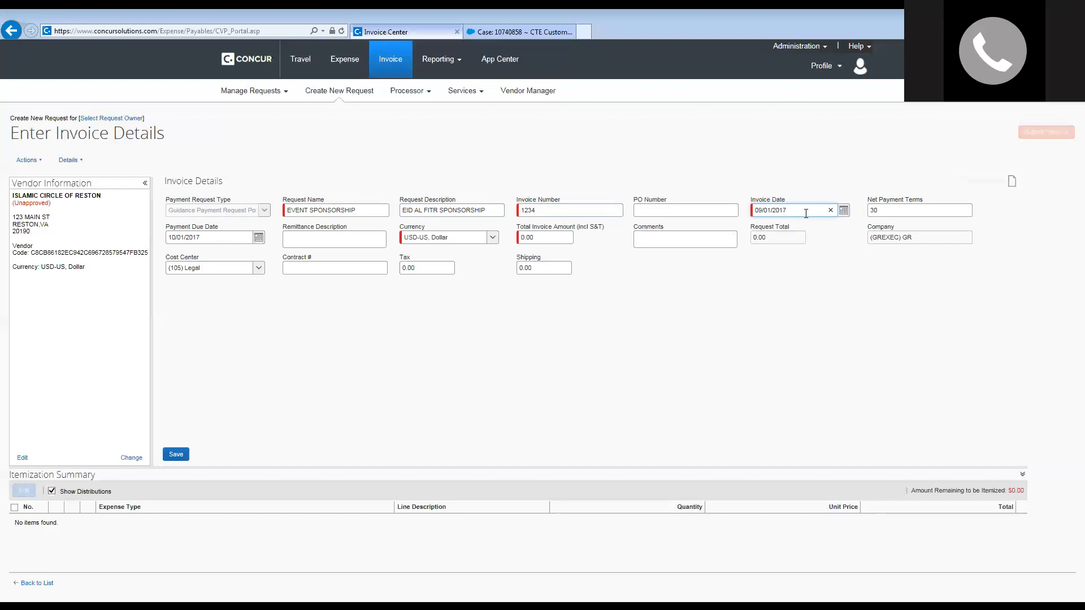
Clear Net Payment Terms, add comment PLEASE PAY BY 11/4, and enter total amount 300.
{"action": "left_click", "coordinate": [876, 210]}
{"action": "left_click", "coordinate": [965, 210]}
{"action": "left_click", "coordinate": [655, 237]}
{"action": "type", "text": "PLEASE PAY BY11/4"}
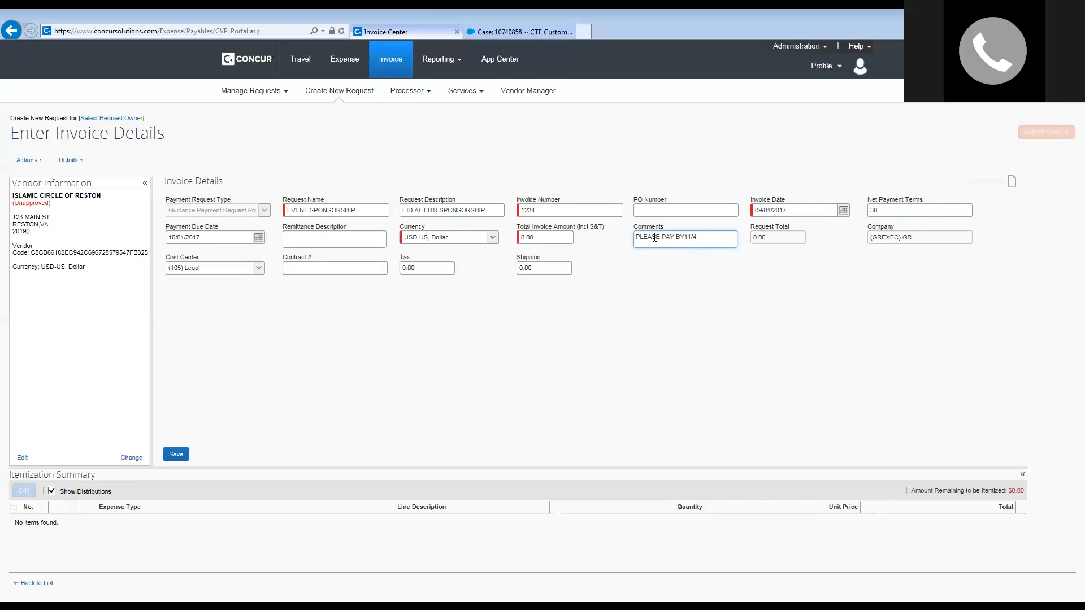
{"action": "left_click", "coordinate": [546, 238]}
{"action": "type", "text": "300"}
{"action": "left_click", "coordinate": [573, 314]}
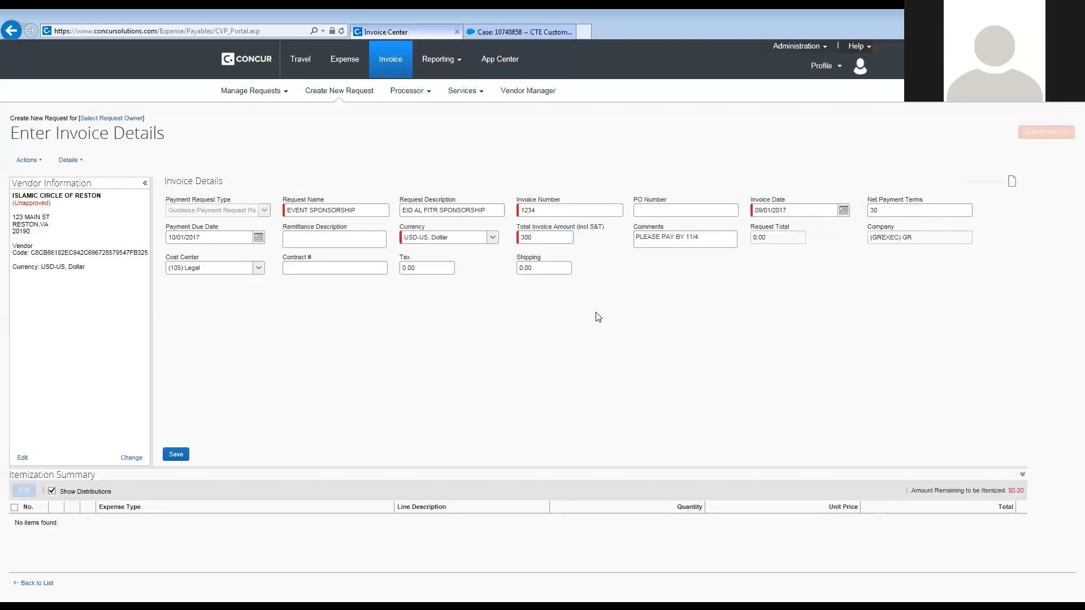
Change the cost center to (106) Compliance and save the invoice details.
{"action": "left_click", "coordinate": [260, 270]}
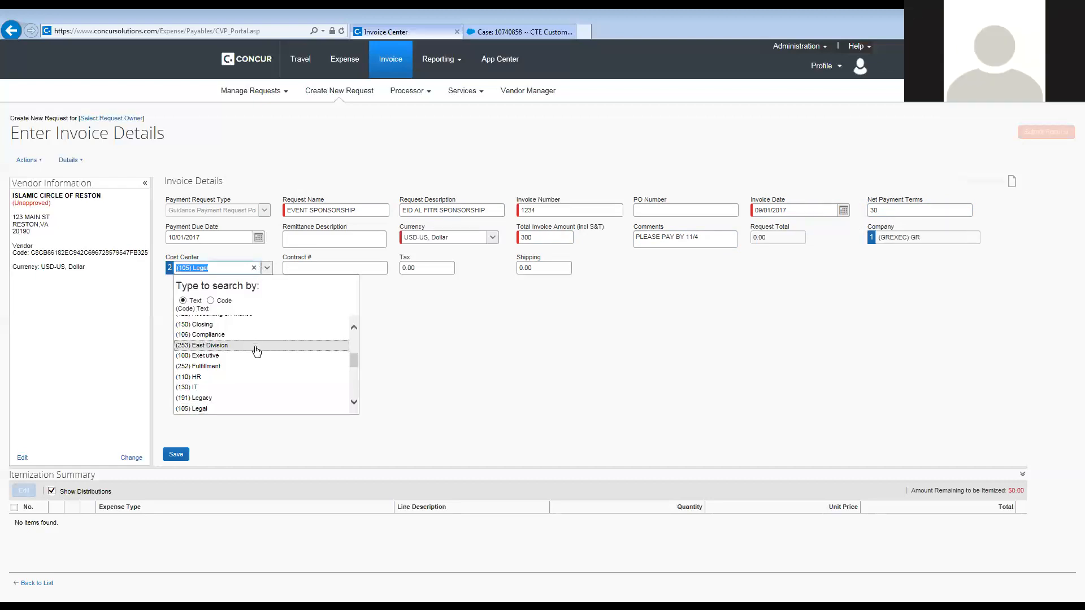
{"action": "scroll", "coordinate": [257, 359], "scroll_direction": "up", "scroll_amount": 1}
{"action": "scroll", "coordinate": [258, 359], "scroll_direction": "down", "scroll_amount": 3}
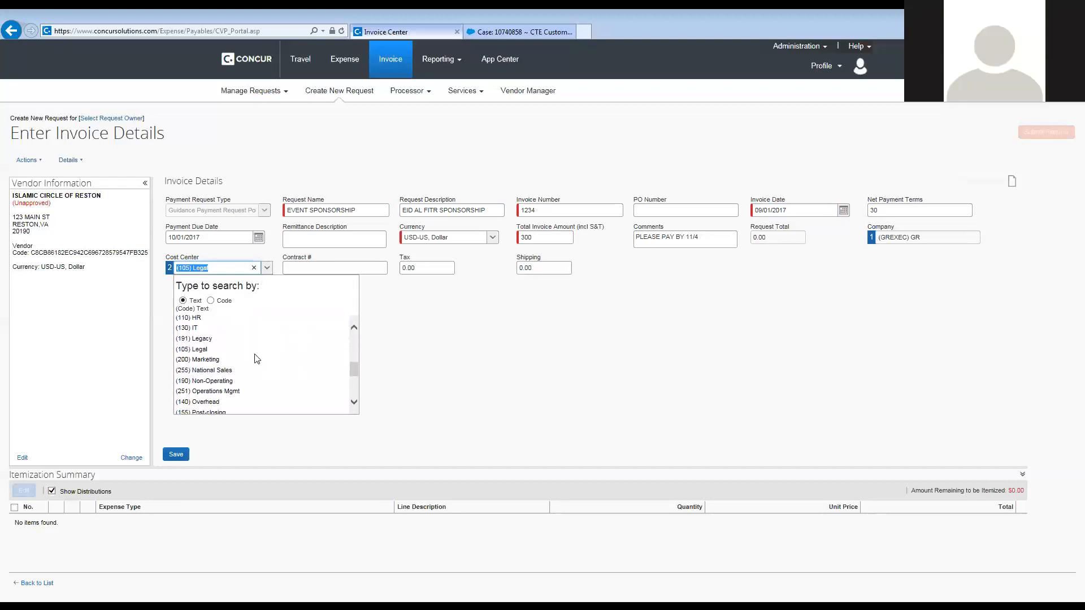
{"action": "scroll", "coordinate": [257, 359], "scroll_direction": "down", "scroll_amount": 1}
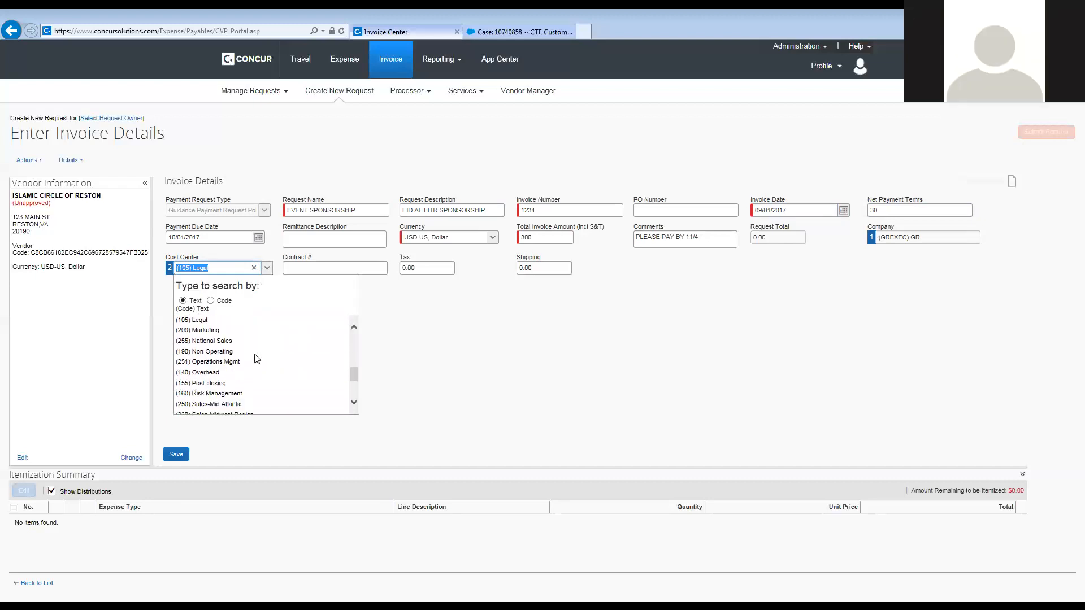
{"action": "scroll", "coordinate": [255, 355], "scroll_direction": "up", "scroll_amount": 4}
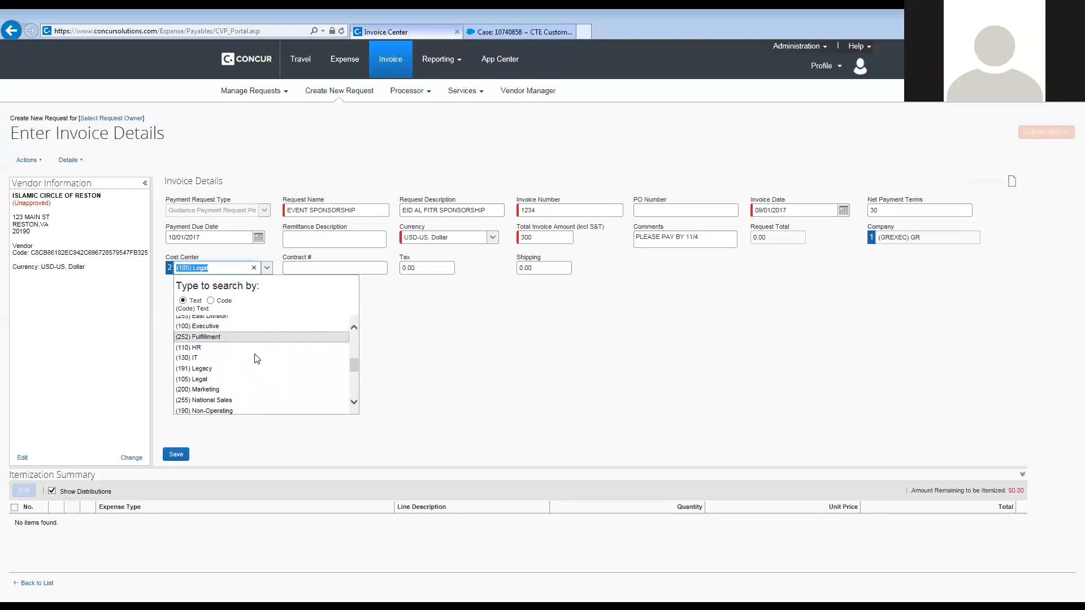
{"action": "left_click", "coordinate": [208, 337]}
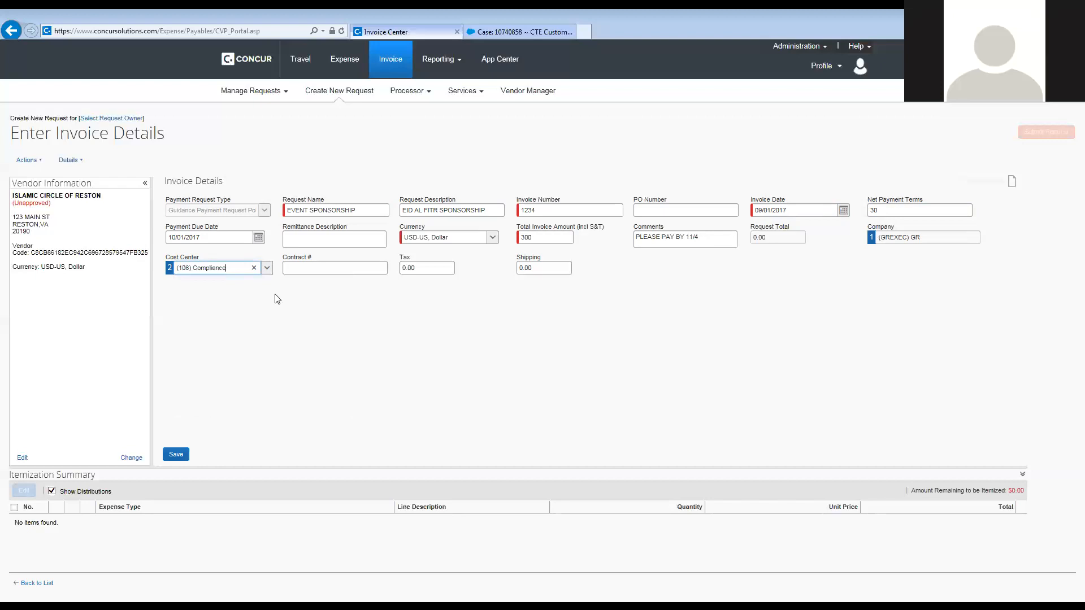
{"action": "left_click", "coordinate": [355, 304]}
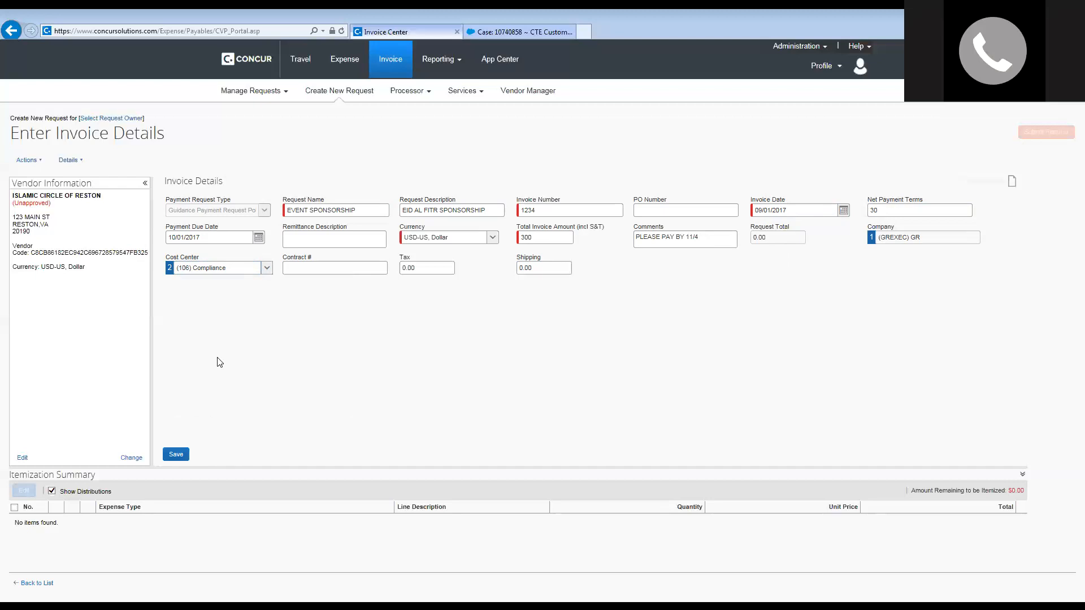
{"action": "left_click", "coordinate": [175, 455]}
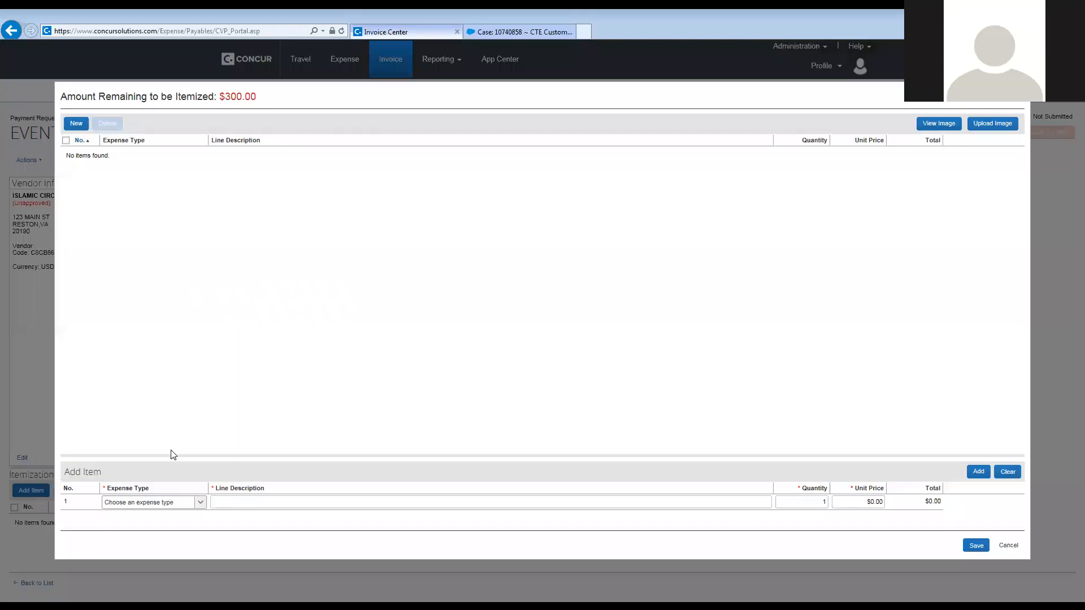
Itemize one COI/mosque sponsorship line, EVENT SPONSORSHIP, at 300, and save the itemization.
{"action": "left_click", "coordinate": [113, 502]}
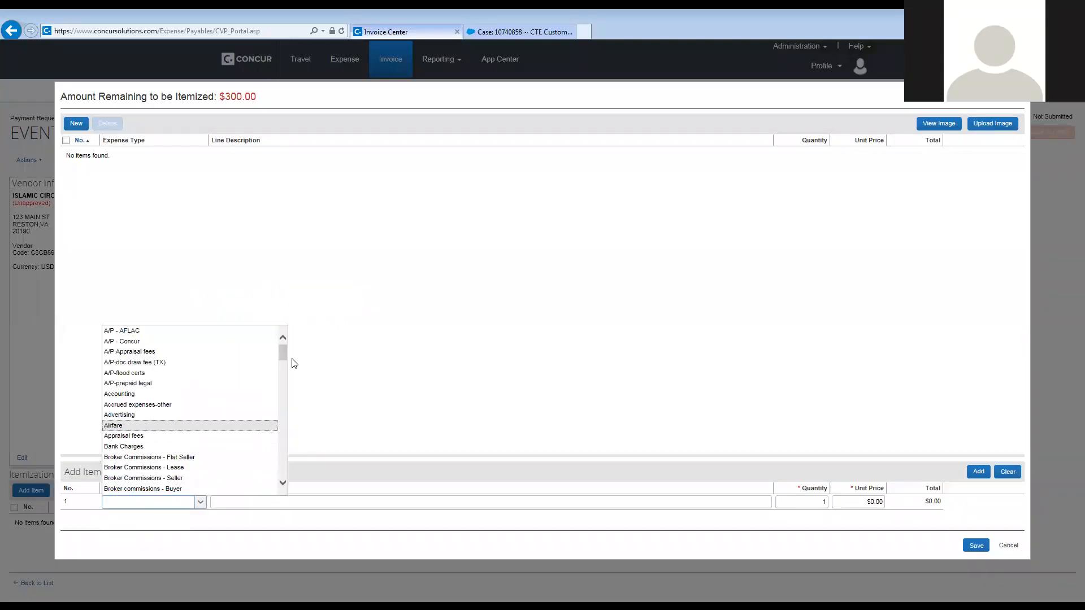
{"action": "left_click_drag", "start_coordinate": [285, 350], "coordinate": [285, 359]}
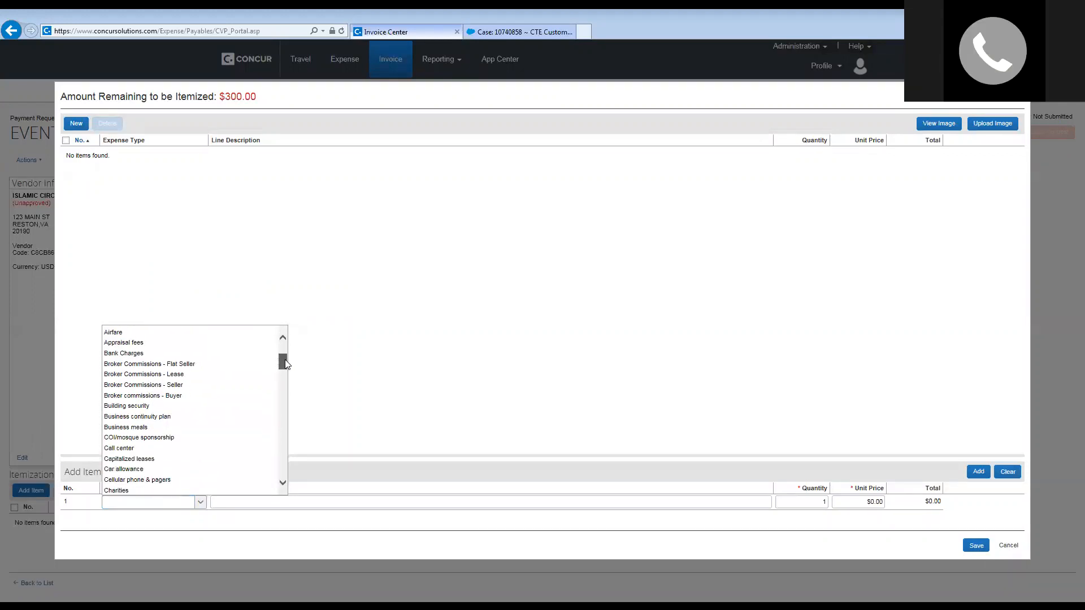
{"action": "left_click", "coordinate": [168, 438]}
{"action": "left_click", "coordinate": [220, 501]}
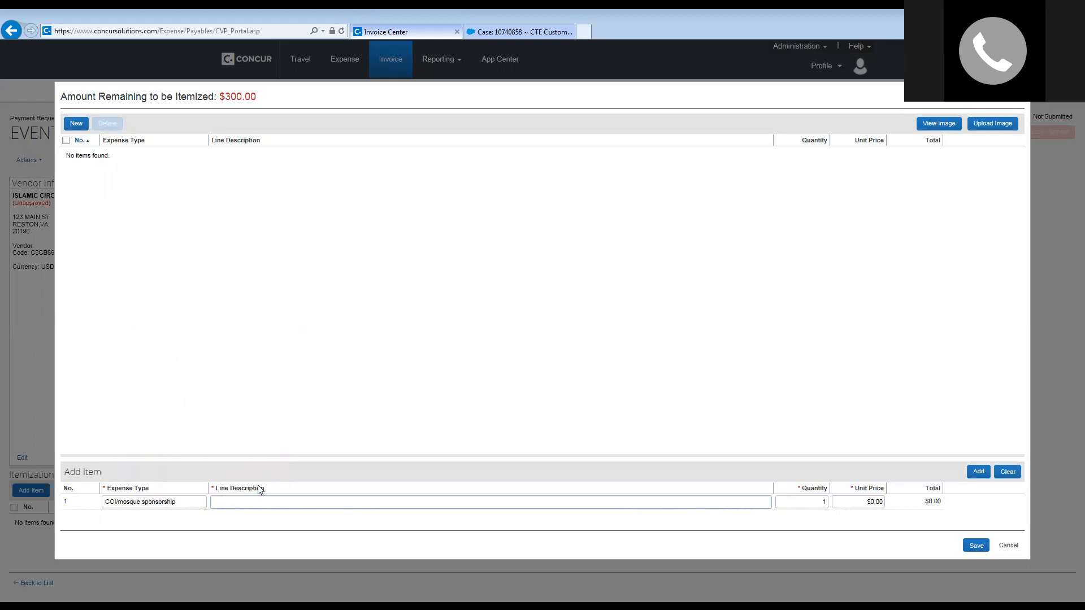
{"action": "type", "text": "EVENT SPONSORSHIP"}
{"action": "key", "text": "Tab"}
{"action": "key", "text": "Tab"}
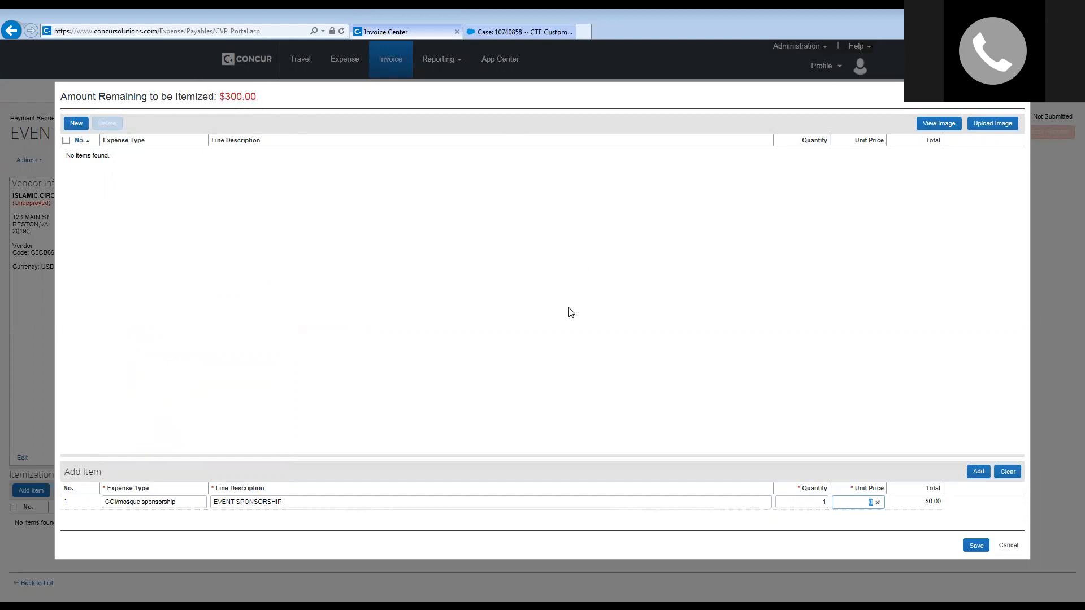
{"action": "type", "text": "300"}
{"action": "key", "text": "Return"}
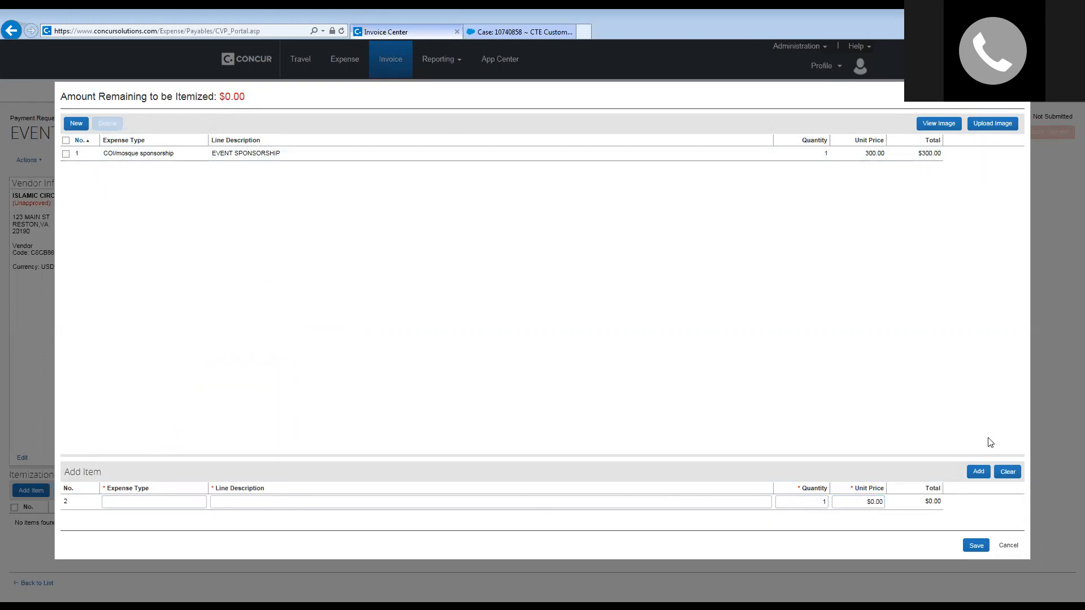
{"action": "left_click", "coordinate": [976, 546]}
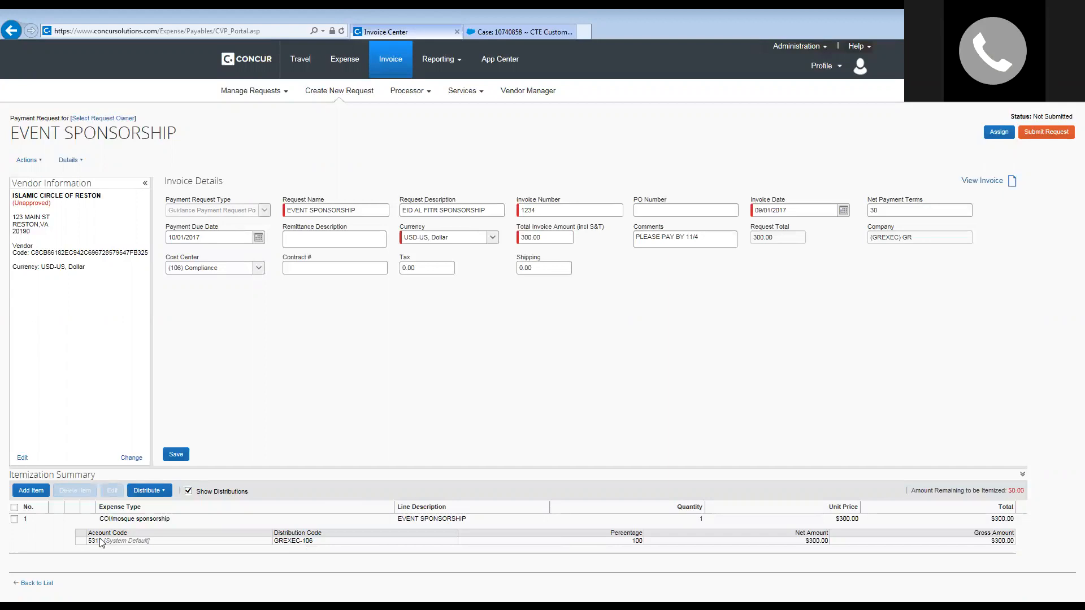
Switch the EVENT SPONSORSHIP line's expense type from COI/mosque sponsorship to Undefined and save.
{"action": "double_click", "coordinate": [125, 523]}
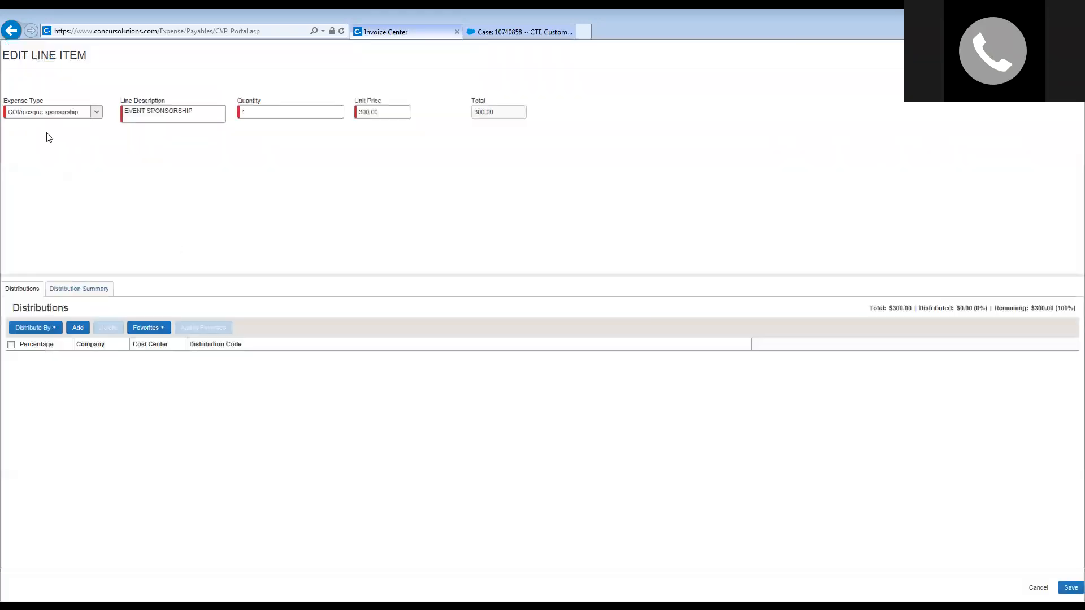
{"action": "left_click", "coordinate": [99, 112]}
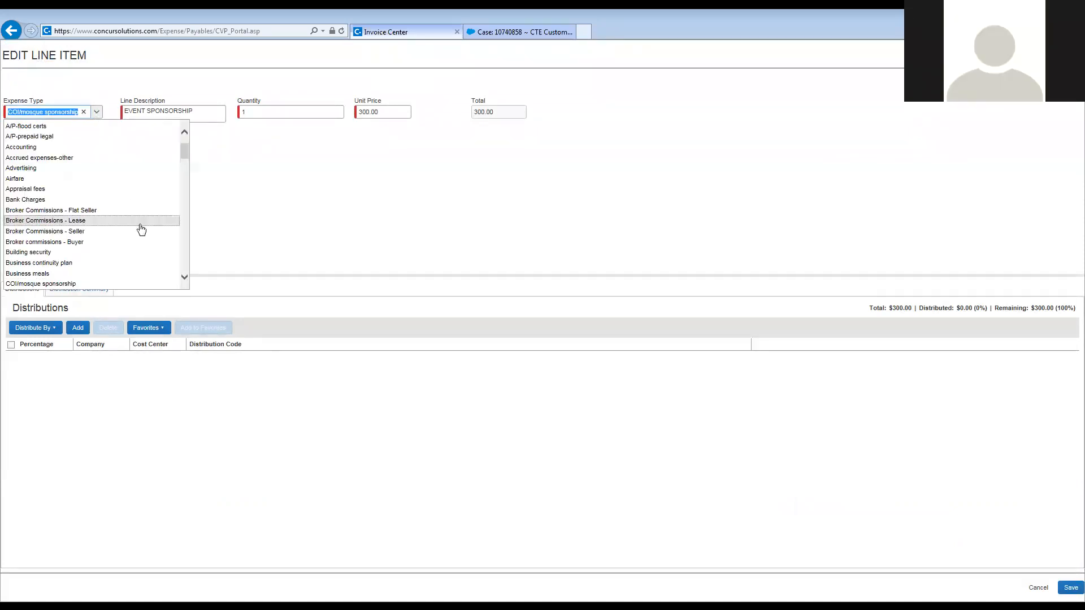
{"action": "scroll", "coordinate": [137, 228], "scroll_direction": "down", "scroll_amount": 6}
{"action": "left_click_drag", "start_coordinate": [186, 176], "coordinate": [189, 275]}
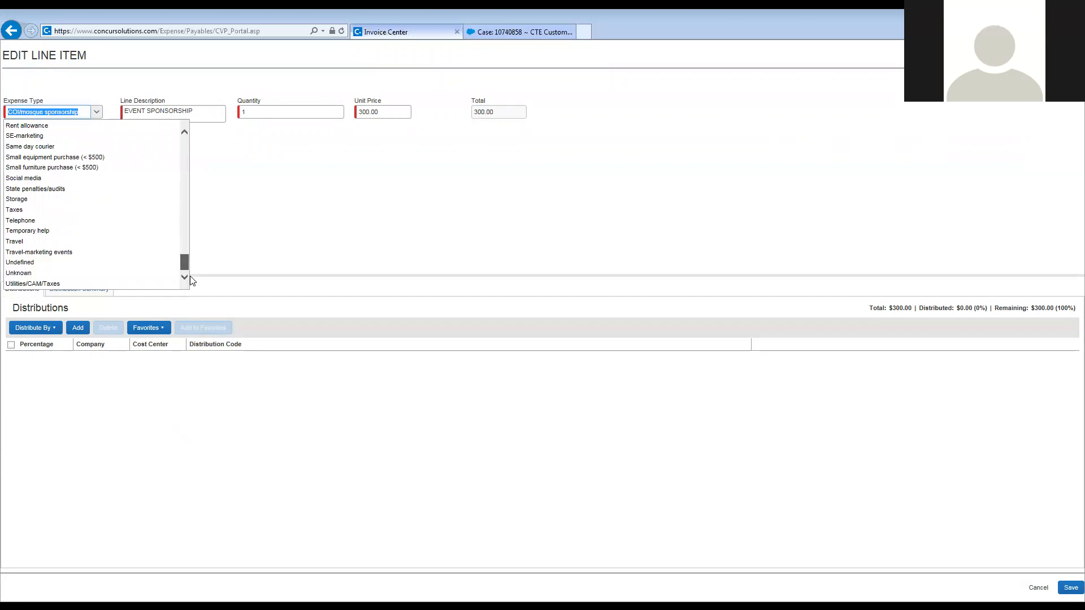
{"action": "left_click", "coordinate": [20, 262]}
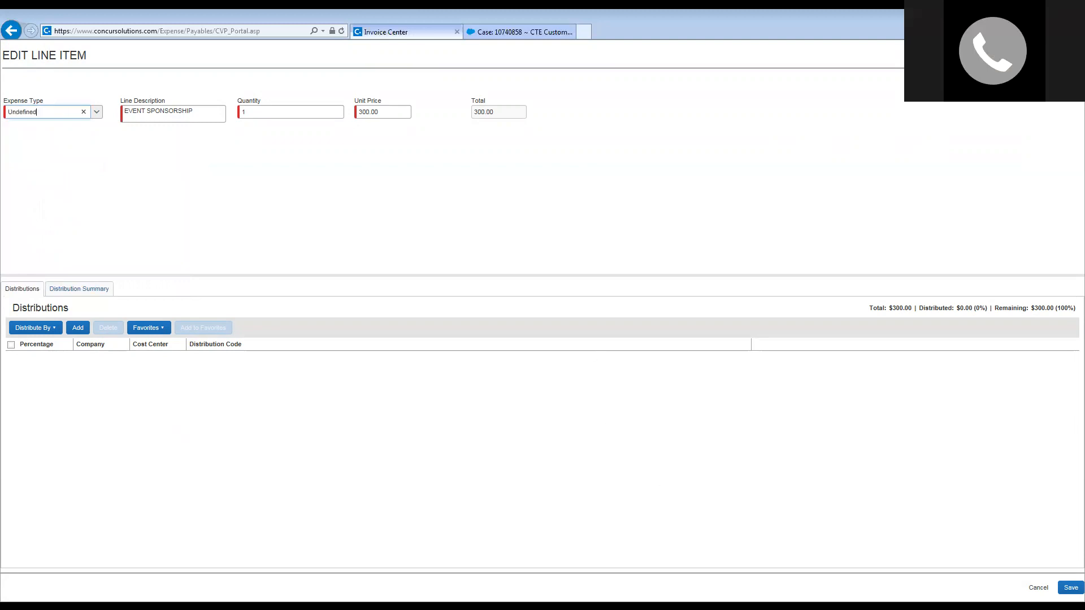
{"action": "left_click", "coordinate": [1069, 586]}
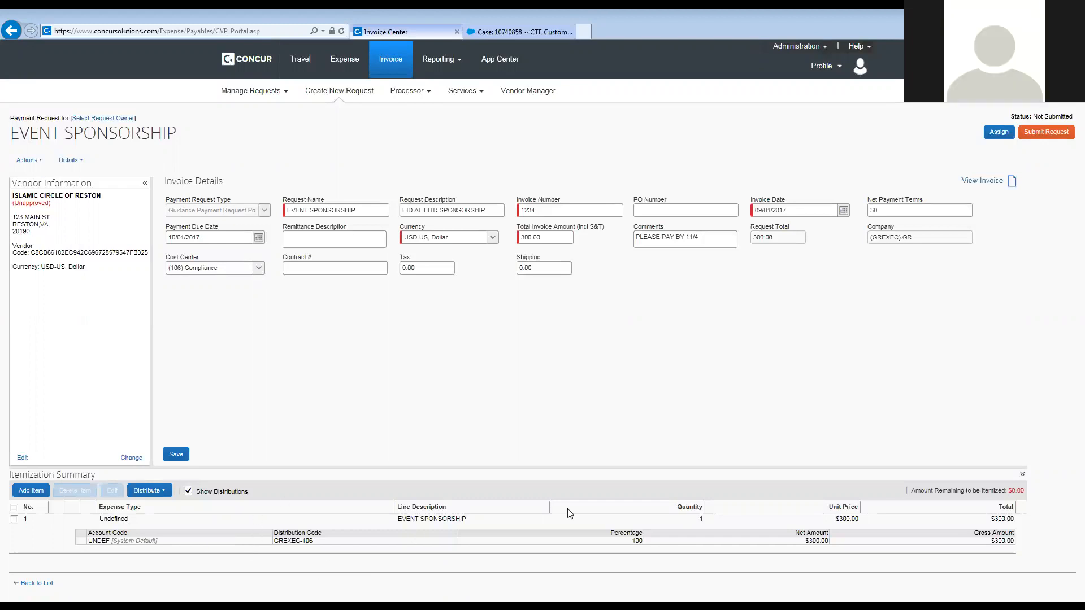
Upload 1.pdf through Actions > Upload Image and close the upload window.
{"action": "left_click", "coordinate": [36, 163]}
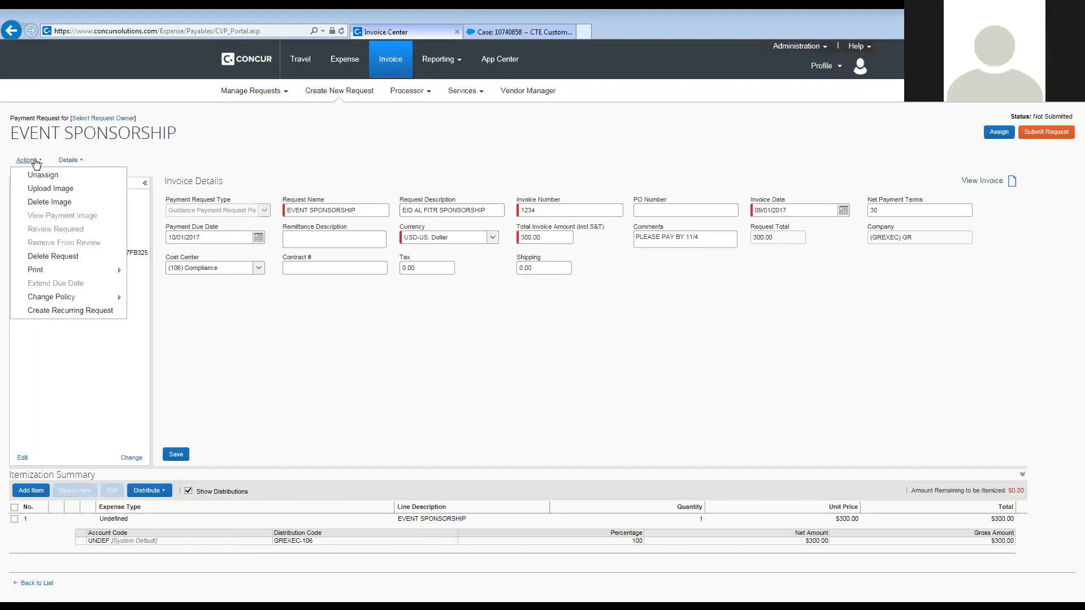
{"action": "left_click", "coordinate": [47, 189]}
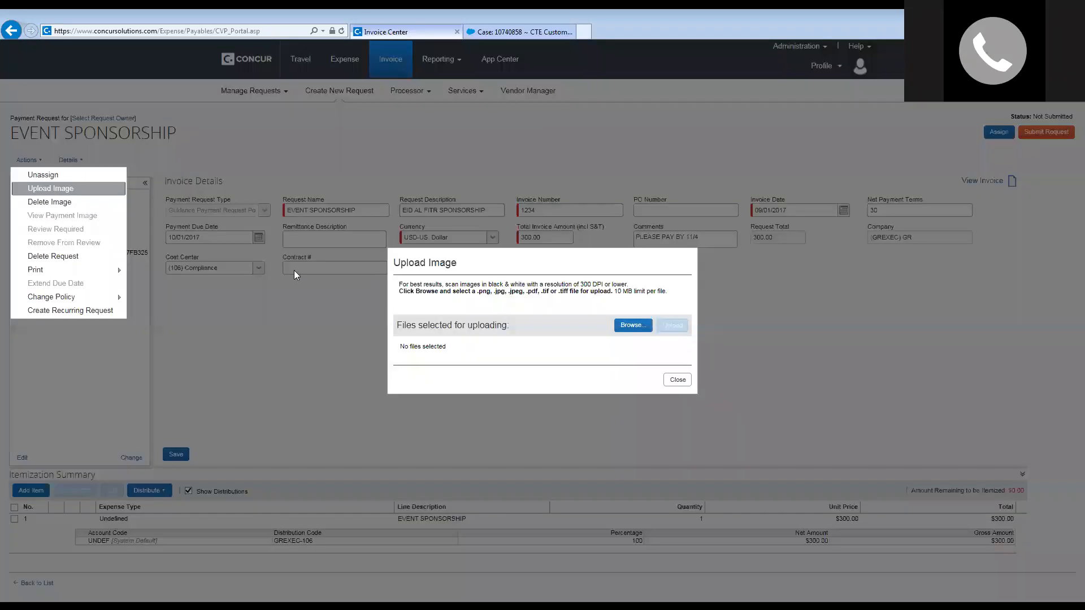
{"action": "left_click", "coordinate": [633, 326]}
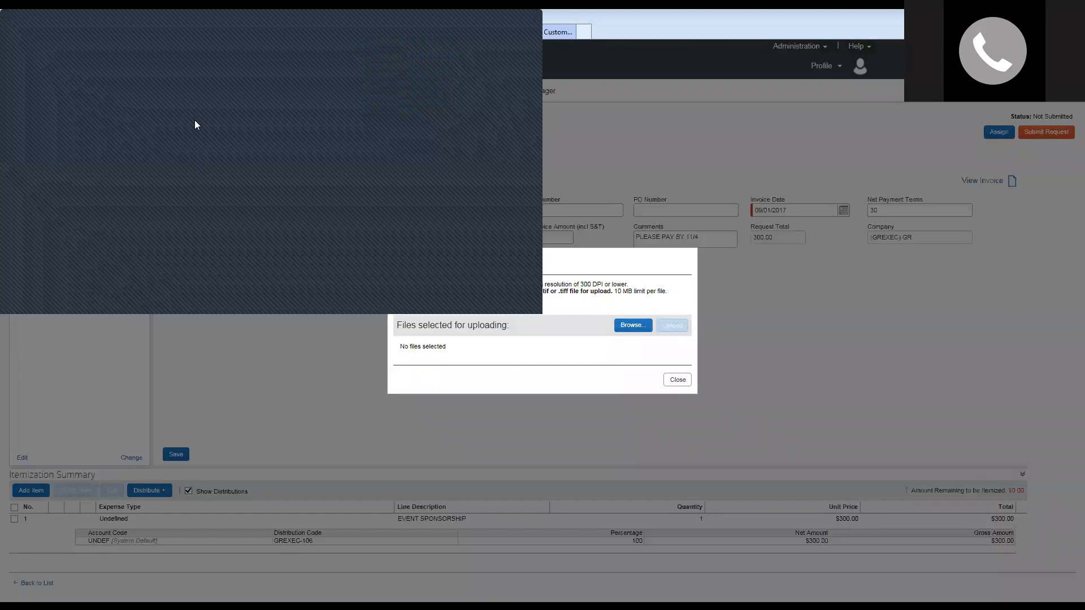
{"action": "double_click", "coordinate": [226, 118]}
{"action": "left_click", "coordinate": [671, 326]}
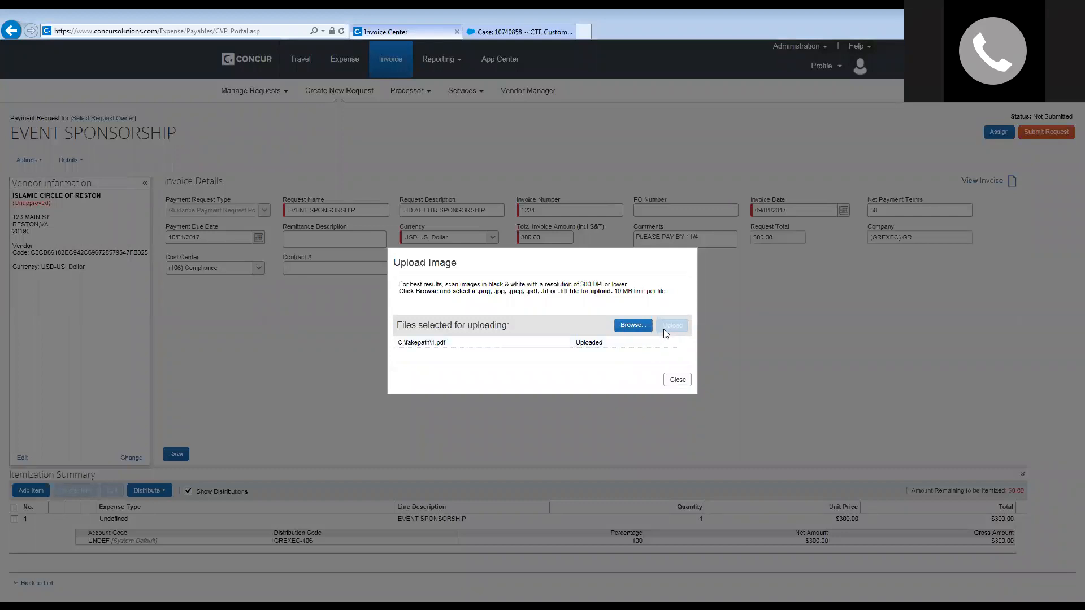
{"action": "left_click", "coordinate": [681, 381]}
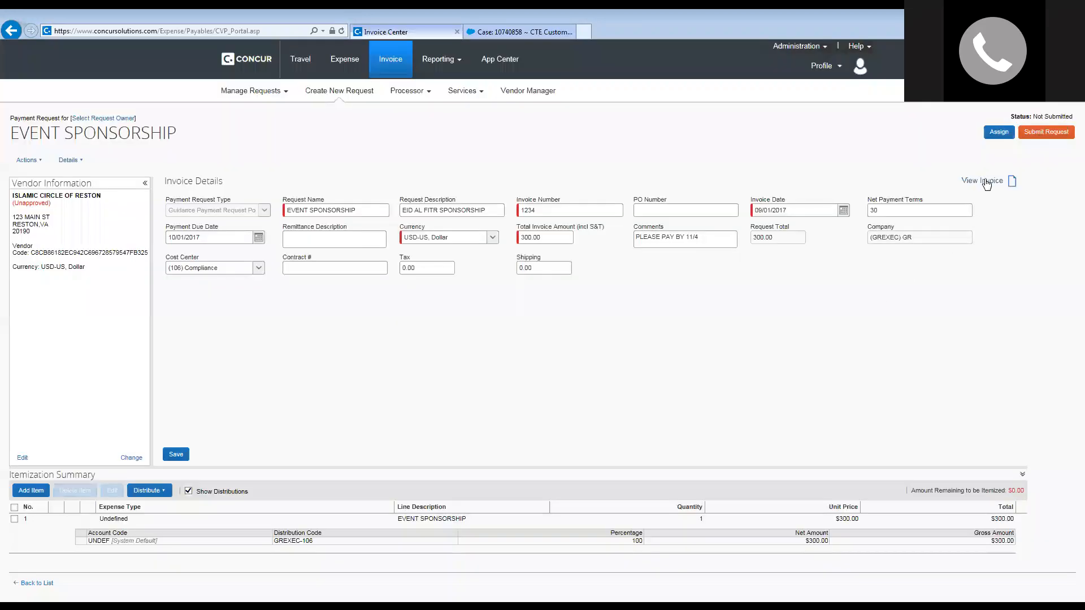
{"action": "left_click", "coordinate": [983, 184]}
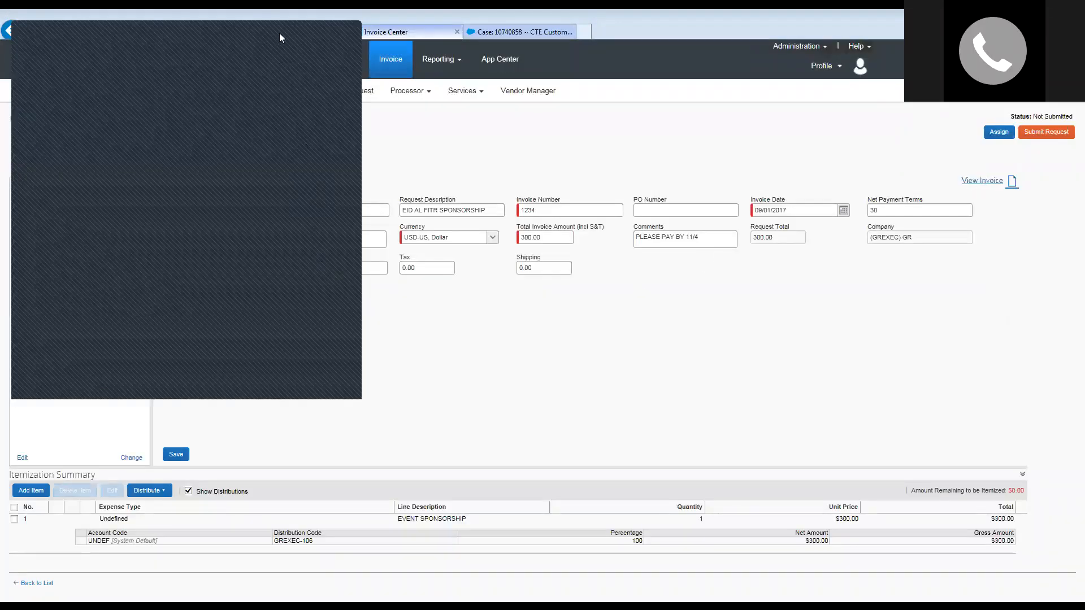
{"action": "left_click_drag", "start_coordinate": [280, 34], "coordinate": [624, 103]}
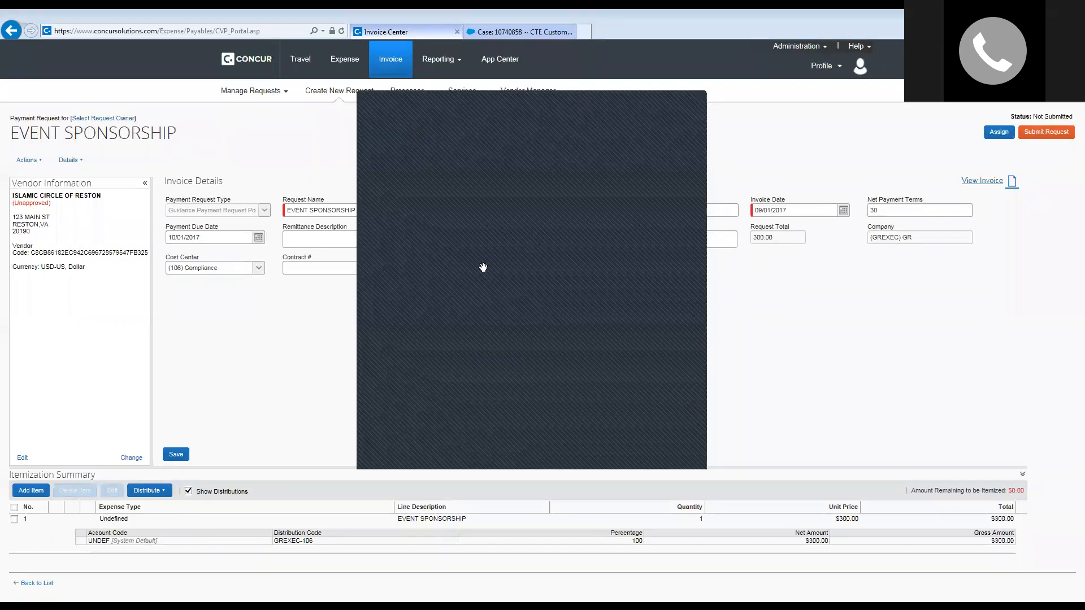
{"action": "left_click", "coordinate": [694, 107]}
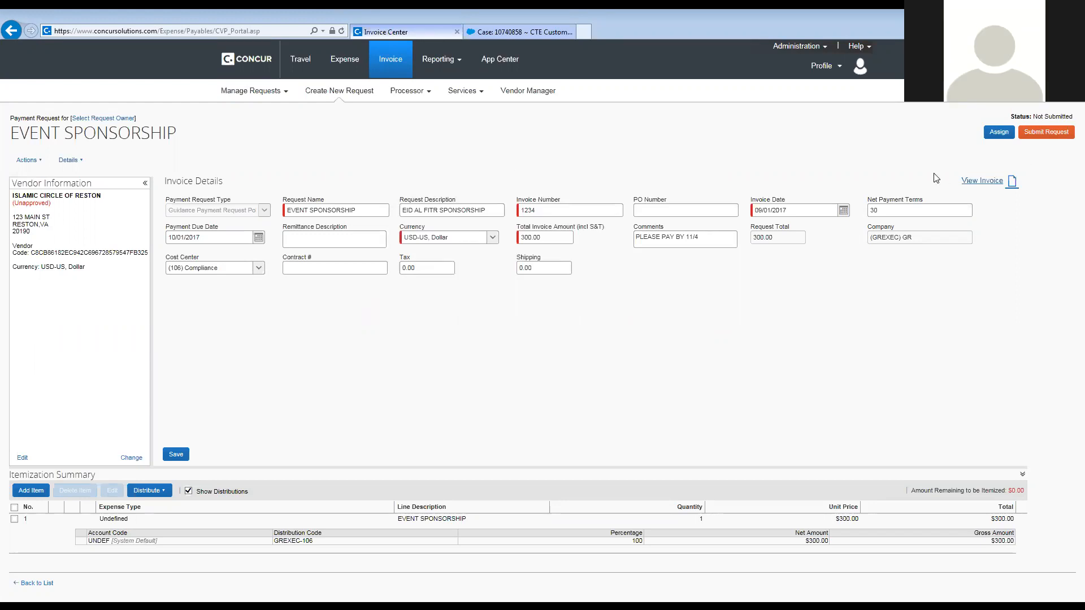
Open the Manage Requests menu while the $300.00 EVENT SPONSORSHIP request is displayed.
{"action": "left_click", "coordinate": [265, 90]}
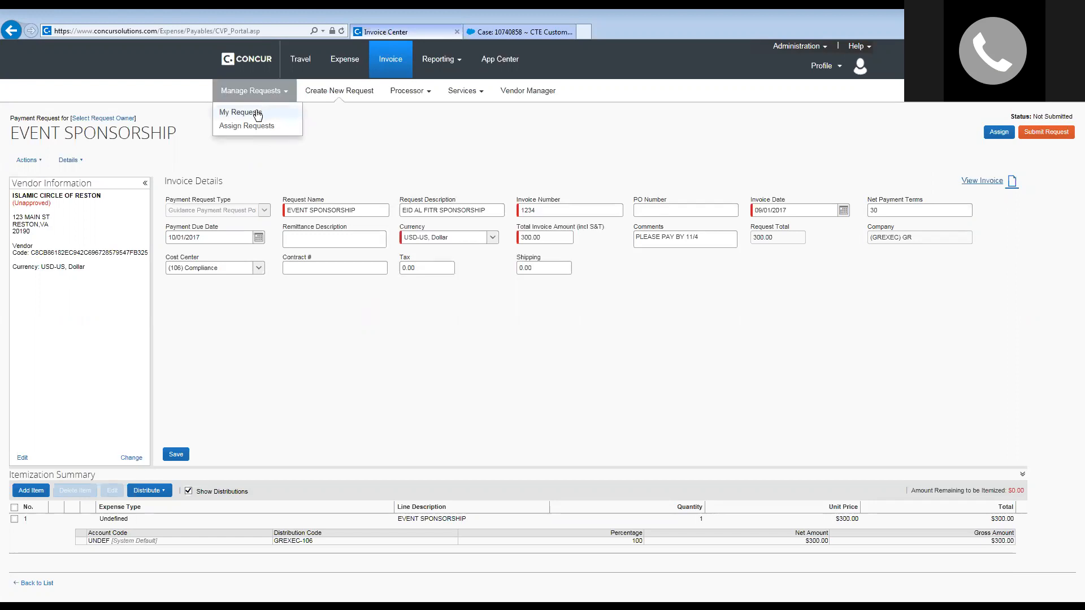
Show My Requests with unsubmitted EVENT SPONSORSHIP and STAPLES, then bring up the View options.
{"action": "left_click", "coordinate": [256, 112]}
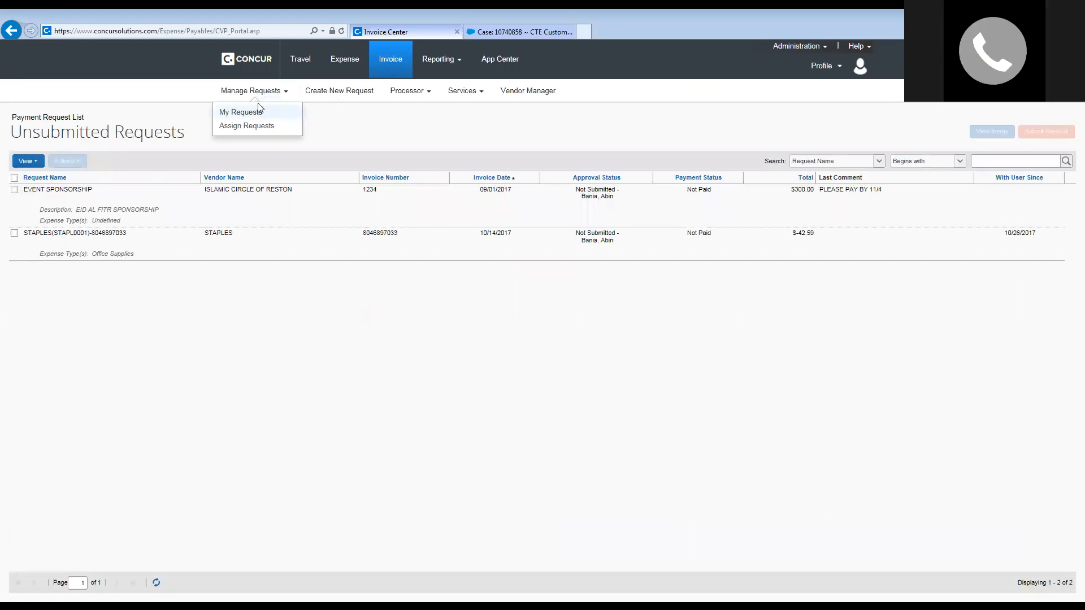
{"action": "left_click", "coordinate": [247, 112]}
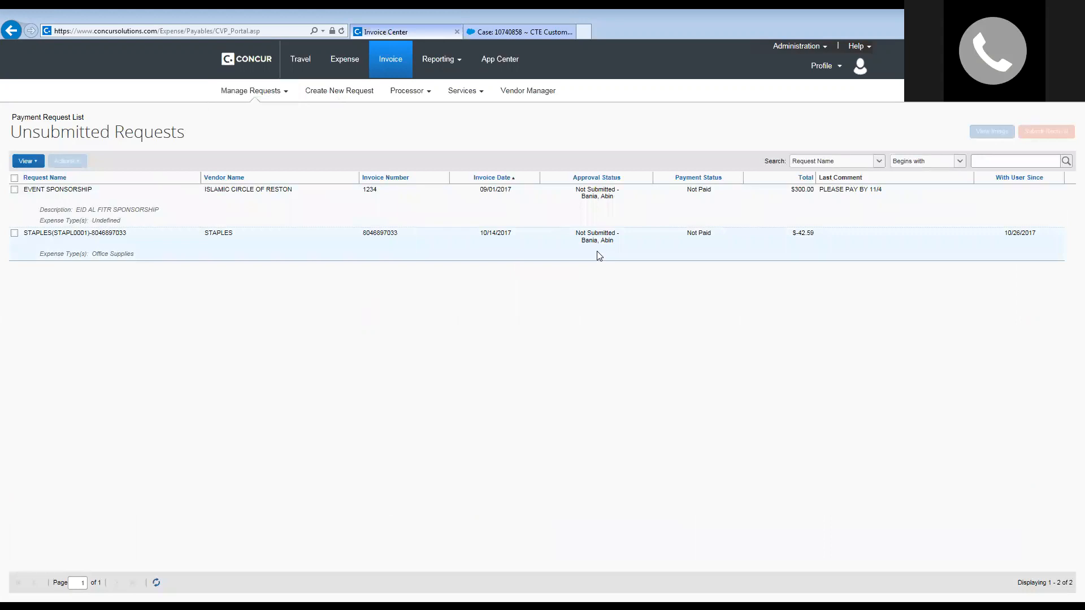
{"action": "left_click", "coordinate": [33, 163]}
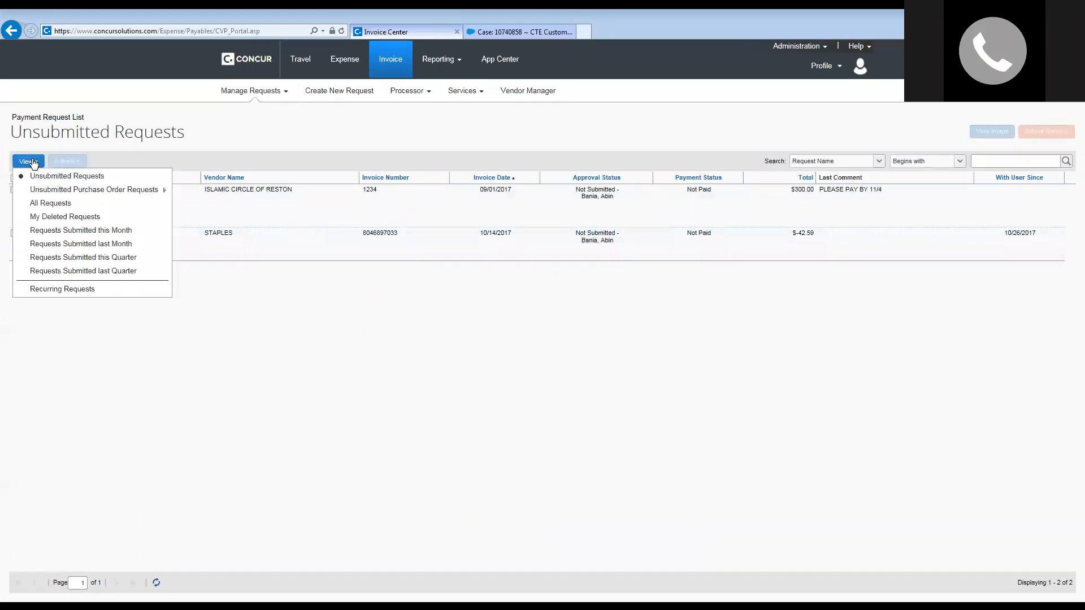
Switch to Requests Submitted this Month and sort it by Approval Status, reversed.
{"action": "left_click", "coordinate": [53, 231]}
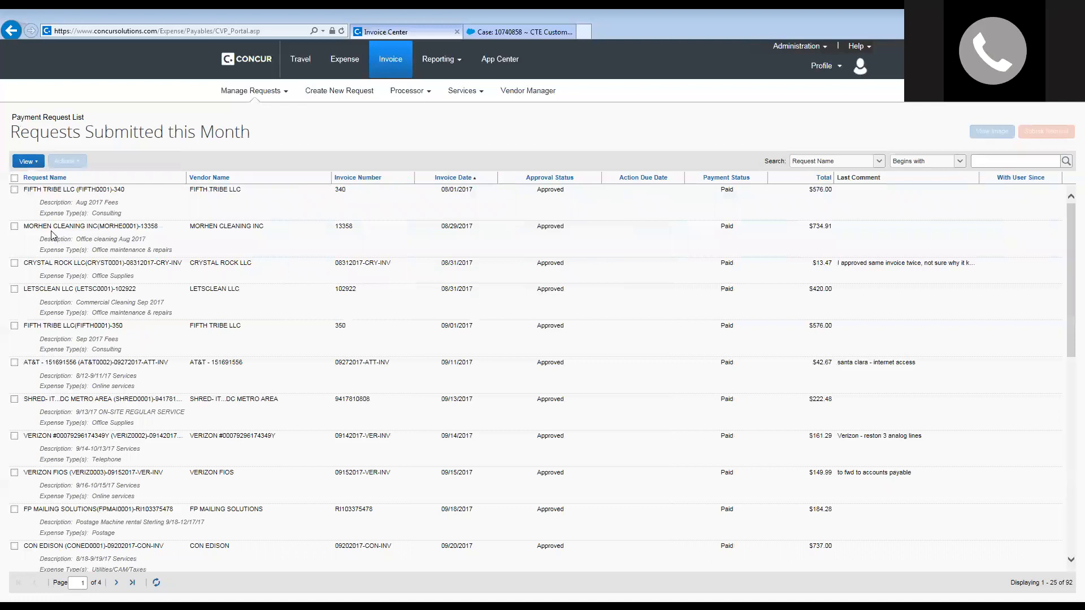
{"action": "left_click_drag", "start_coordinate": [1070, 238], "coordinate": [1069, 332]}
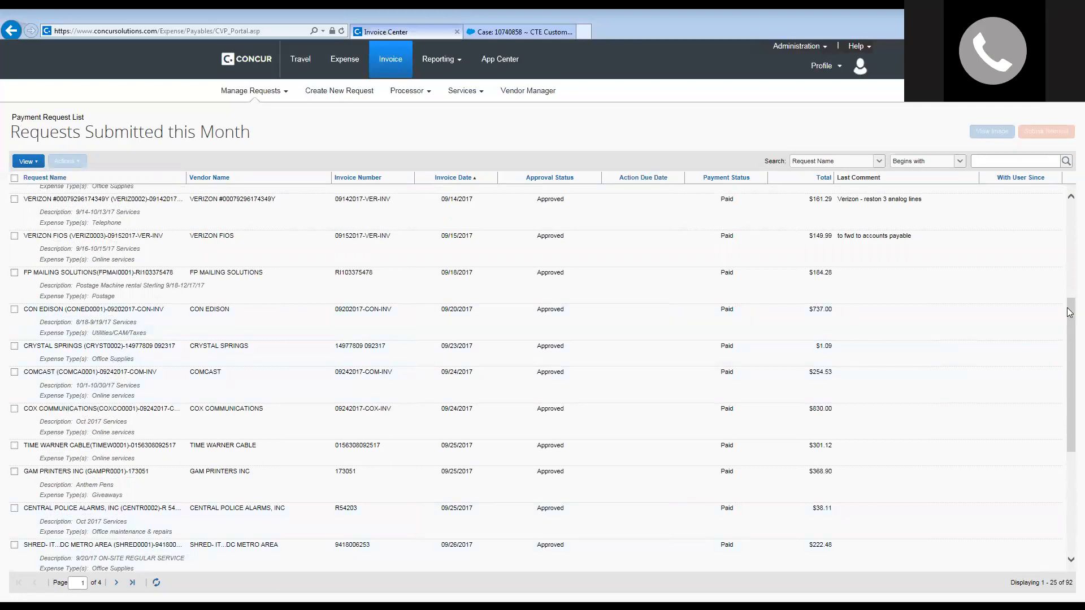
{"action": "left_click_drag", "start_coordinate": [1069, 321], "coordinate": [1070, 177]}
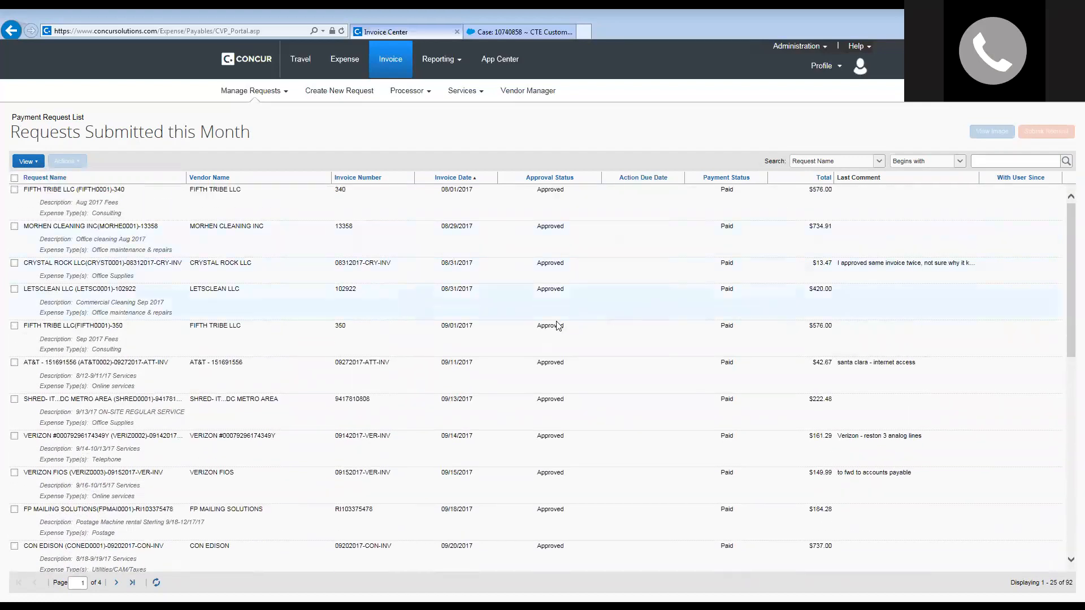
{"action": "left_click", "coordinate": [548, 178]}
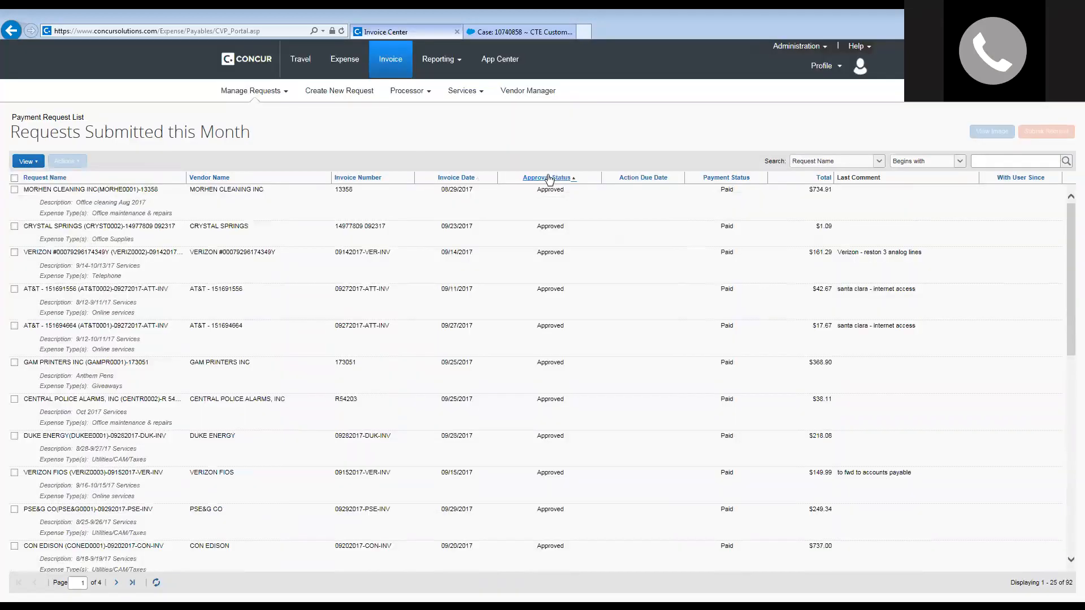
{"action": "left_click", "coordinate": [566, 178]}
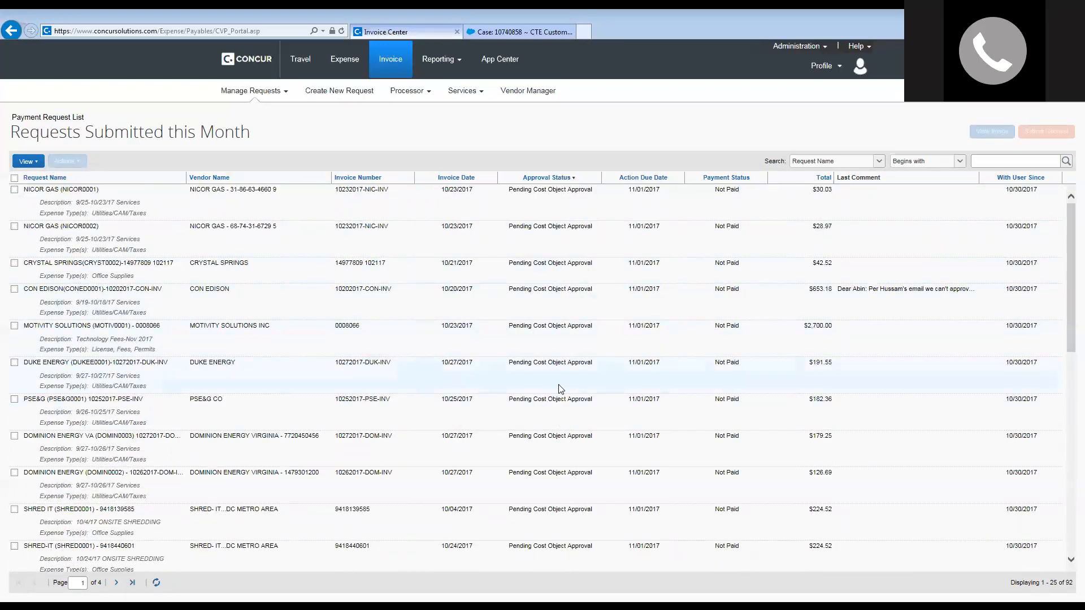
Browse the 92 payment requests in the approval-status-sorted list.
{"action": "scroll", "coordinate": [548, 516], "scroll_direction": "down", "scroll_amount": 2}
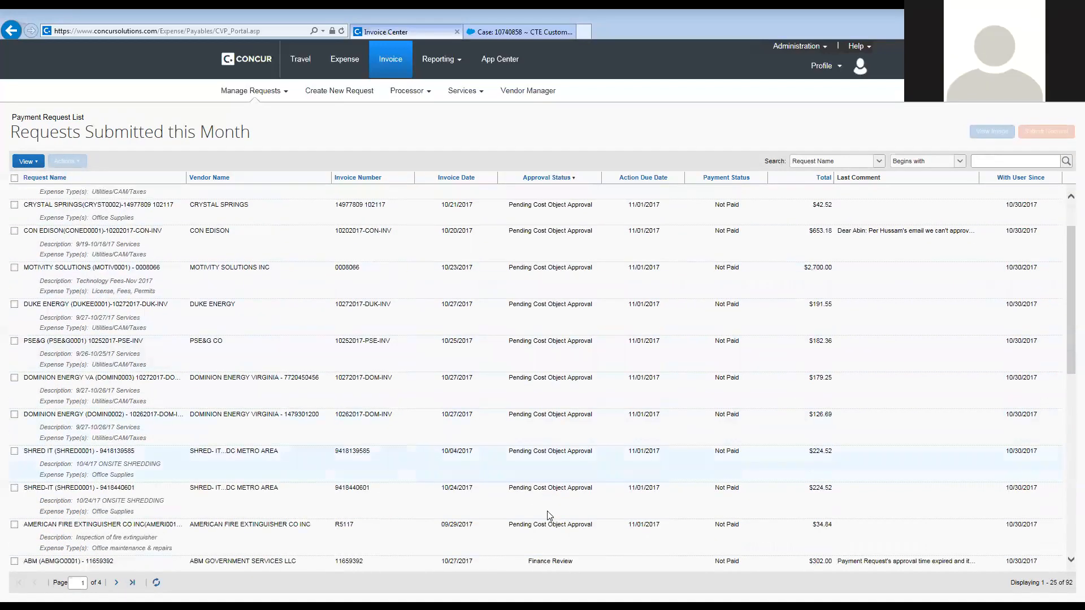
{"action": "scroll", "coordinate": [549, 515], "scroll_direction": "down", "scroll_amount": 4}
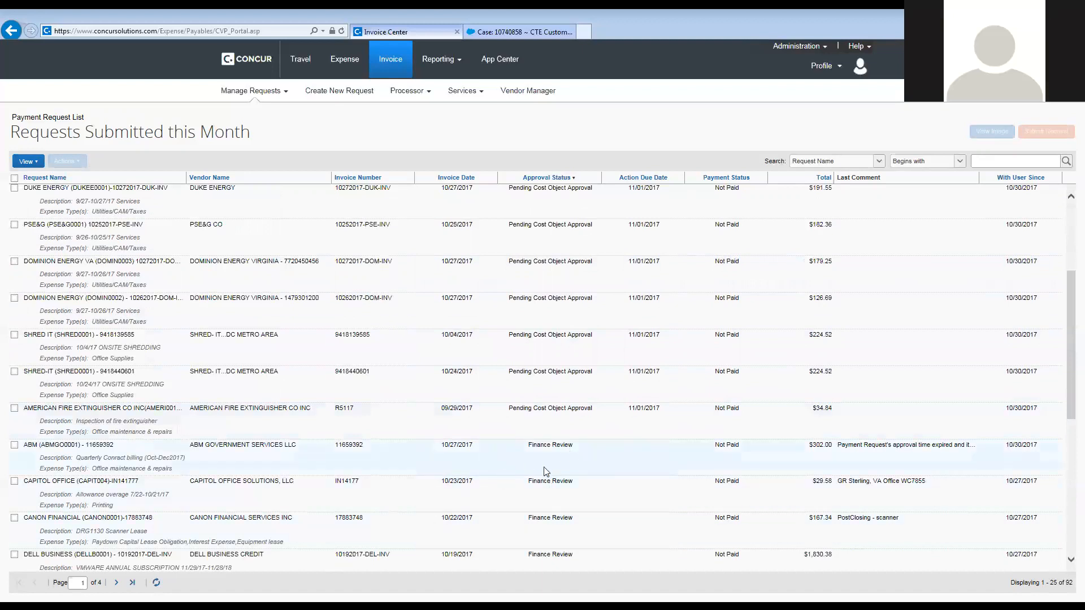
{"action": "scroll", "coordinate": [551, 513], "scroll_direction": "down", "scroll_amount": 12}
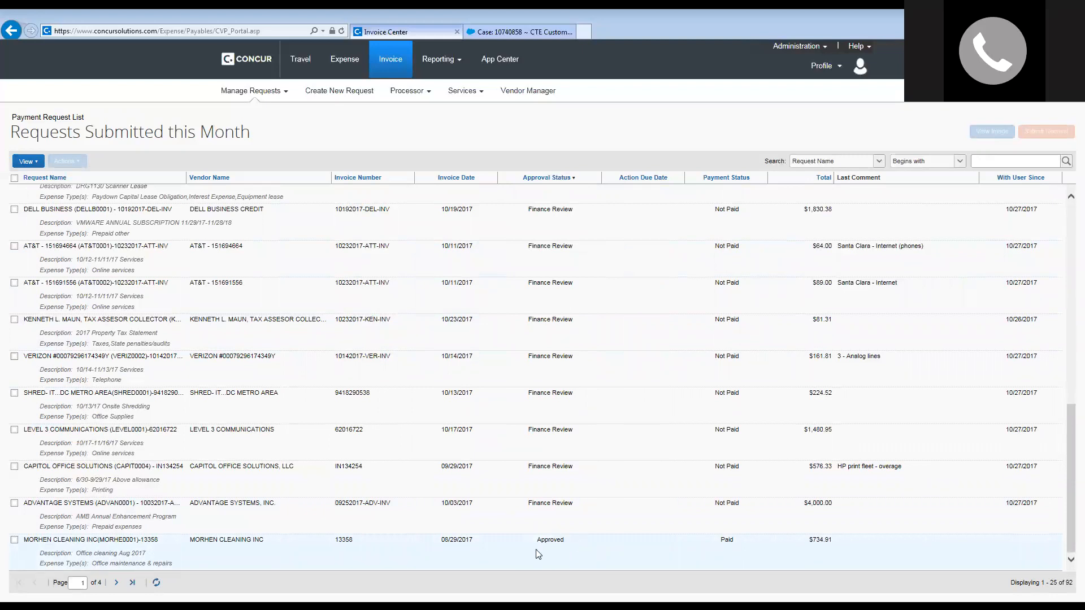
{"action": "scroll", "coordinate": [545, 506], "scroll_direction": "up", "scroll_amount": 1}
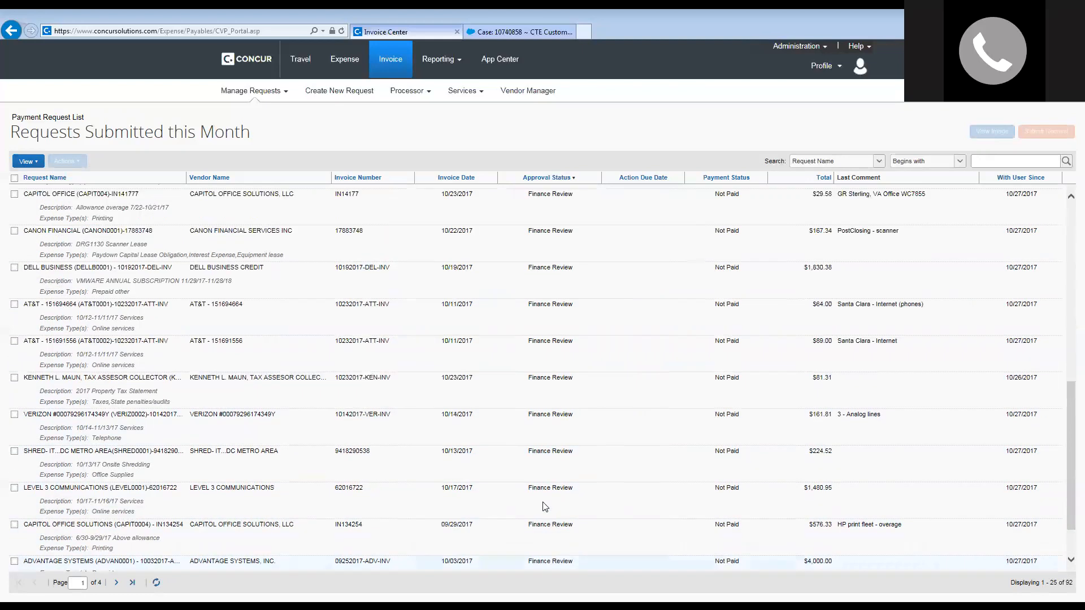
{"action": "scroll", "coordinate": [723, 487], "scroll_direction": "down", "scroll_amount": 1}
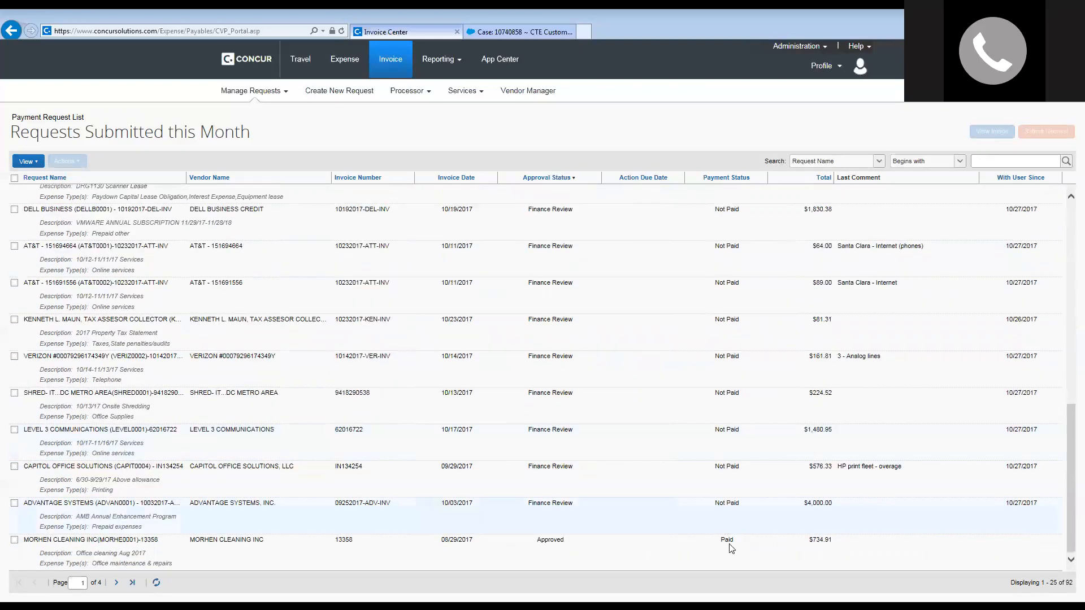
{"action": "scroll", "coordinate": [679, 454], "scroll_direction": "up", "scroll_amount": 8}
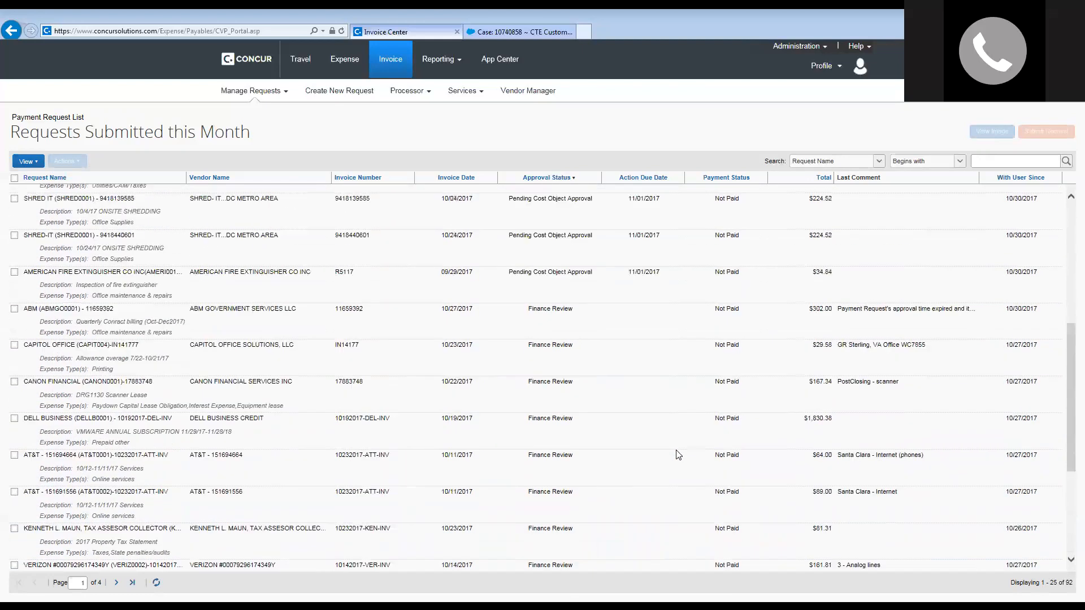
{"action": "scroll", "coordinate": [677, 455], "scroll_direction": "up", "scroll_amount": 1}
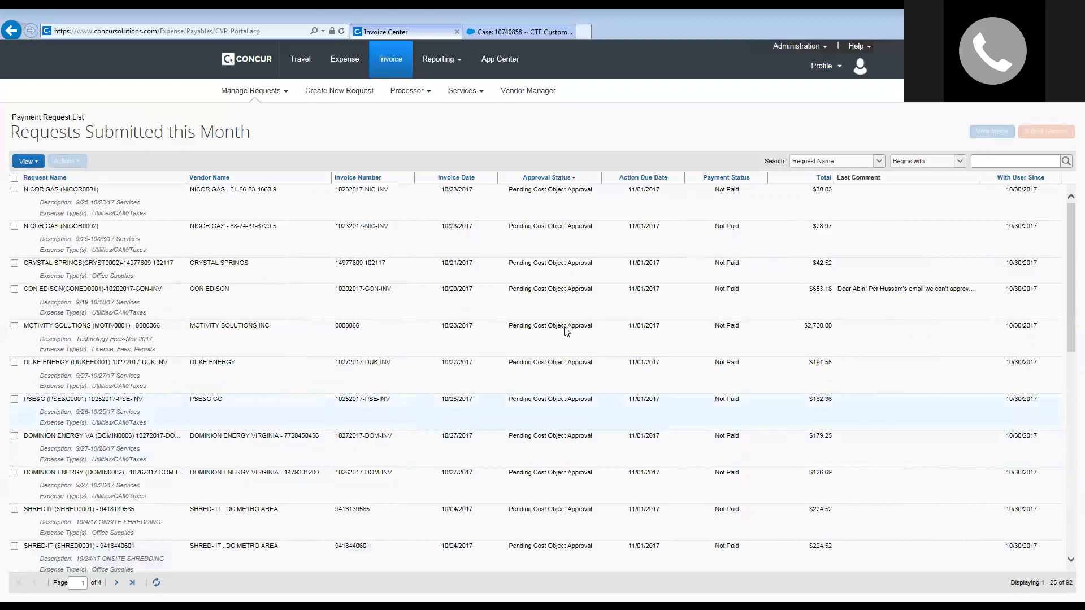
{"action": "left_click", "coordinate": [880, 161]}
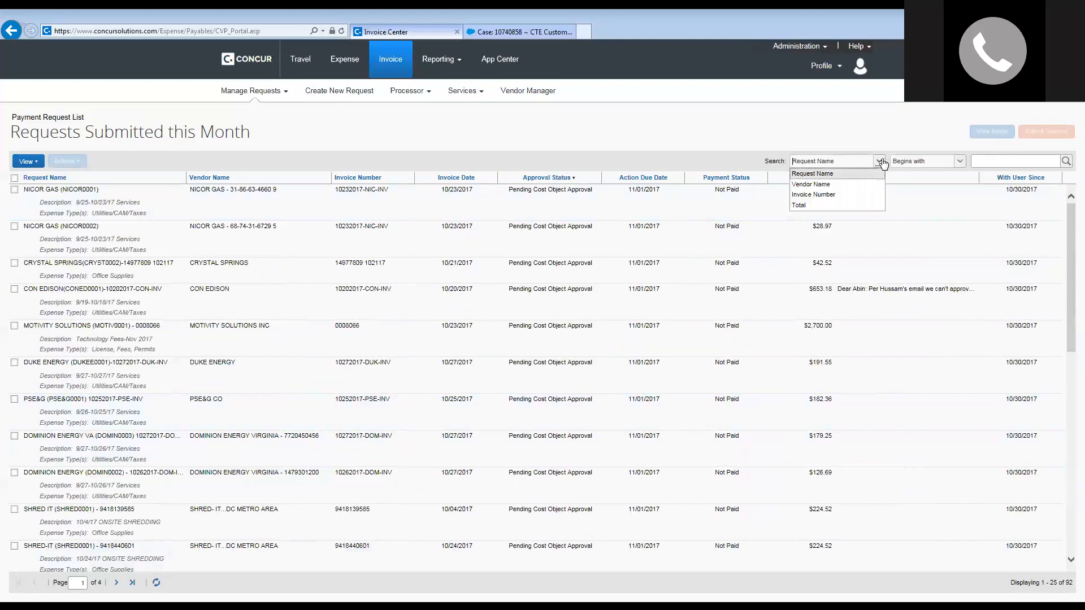
Search all requests by Vendor Name for 'NICOR', listing the four NICOR GAS requests.
{"action": "left_click", "coordinate": [824, 185]}
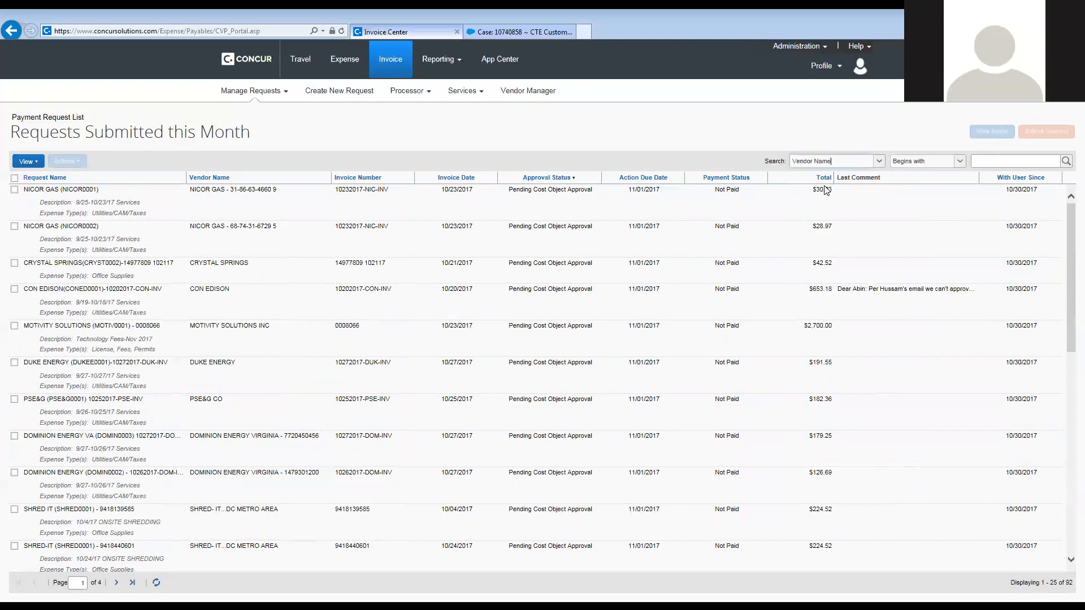
{"action": "left_click", "coordinate": [996, 159]}
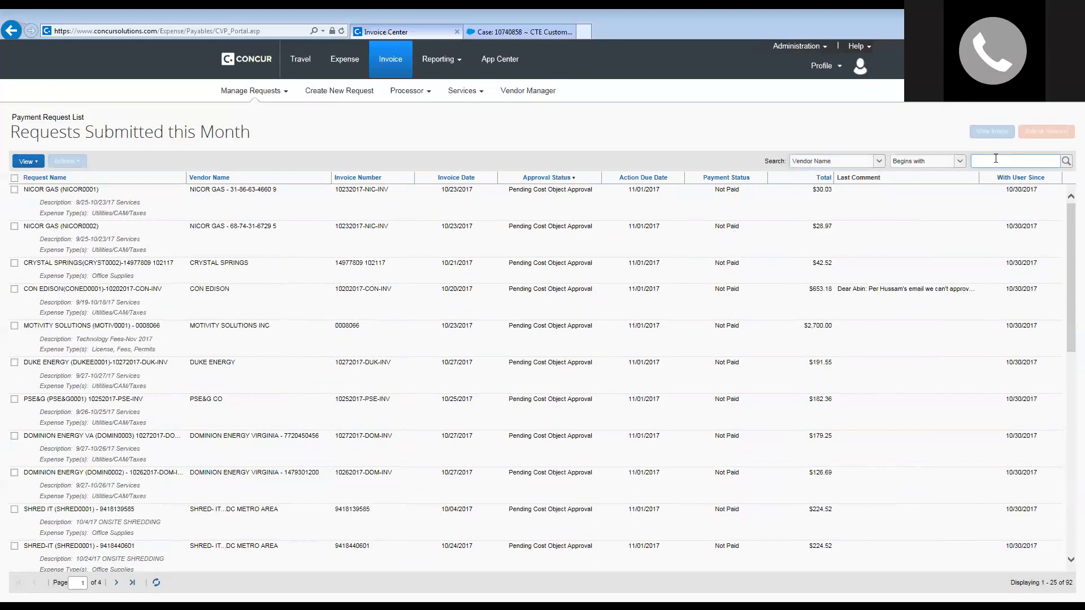
{"action": "type", "text": "NICOR"}
{"action": "key", "text": "Return"}
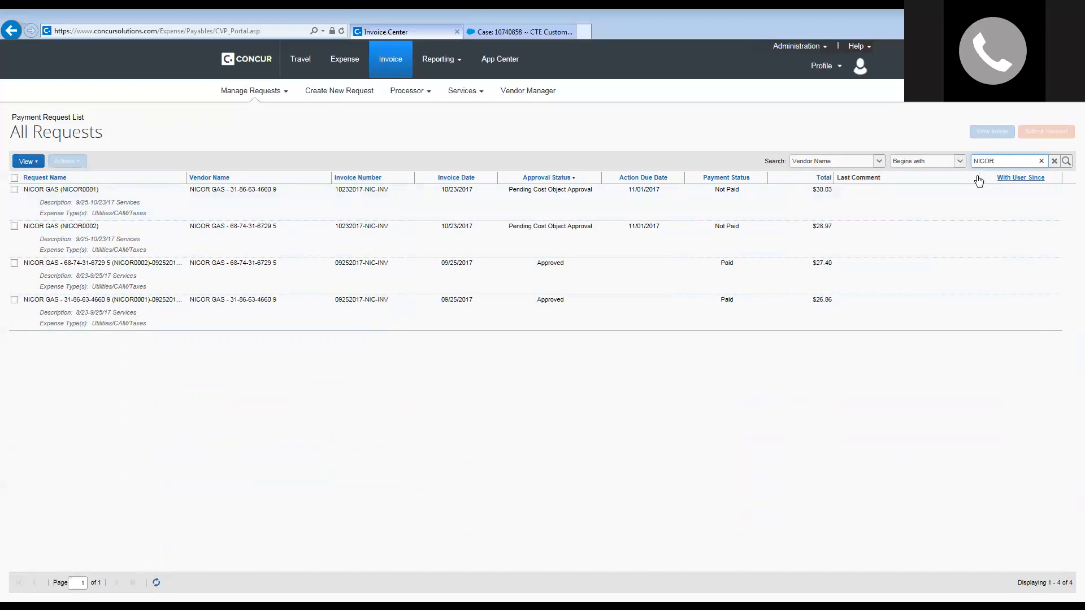
Open and dismiss the View and request menus, then bring up the browser's page options.
{"action": "left_click", "coordinate": [37, 162]}
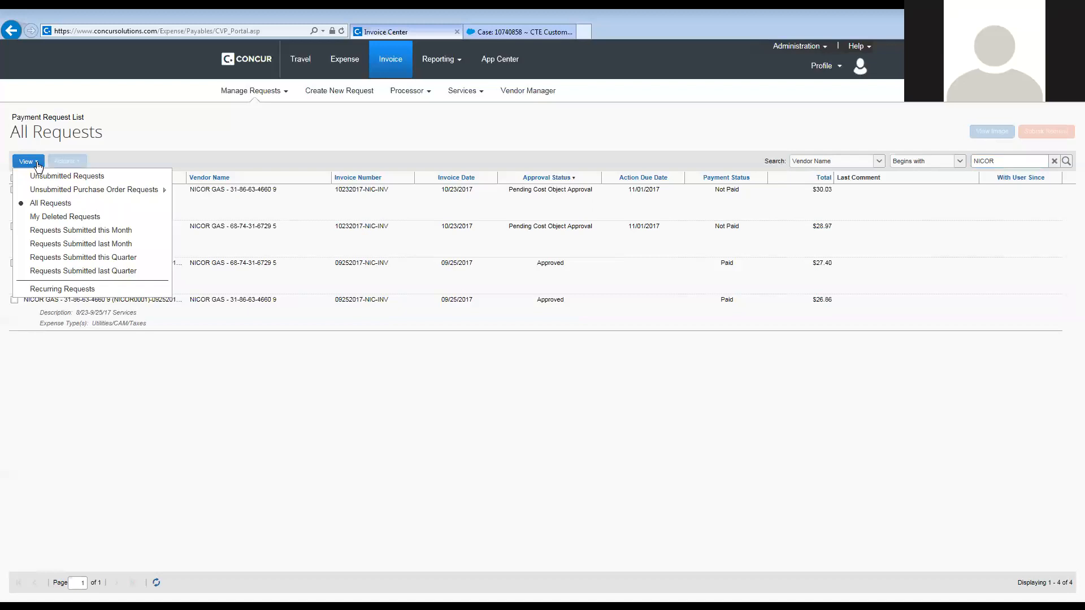
{"action": "left_click", "coordinate": [260, 110]}
{"action": "left_click", "coordinate": [263, 92]}
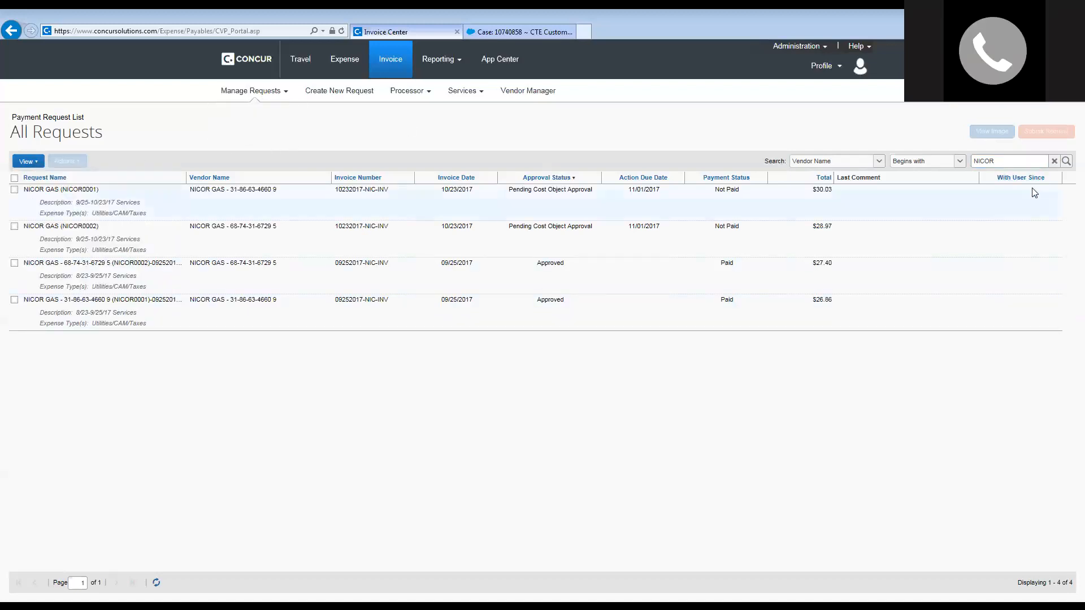
{"action": "right_click", "coordinate": [1069, 180]}
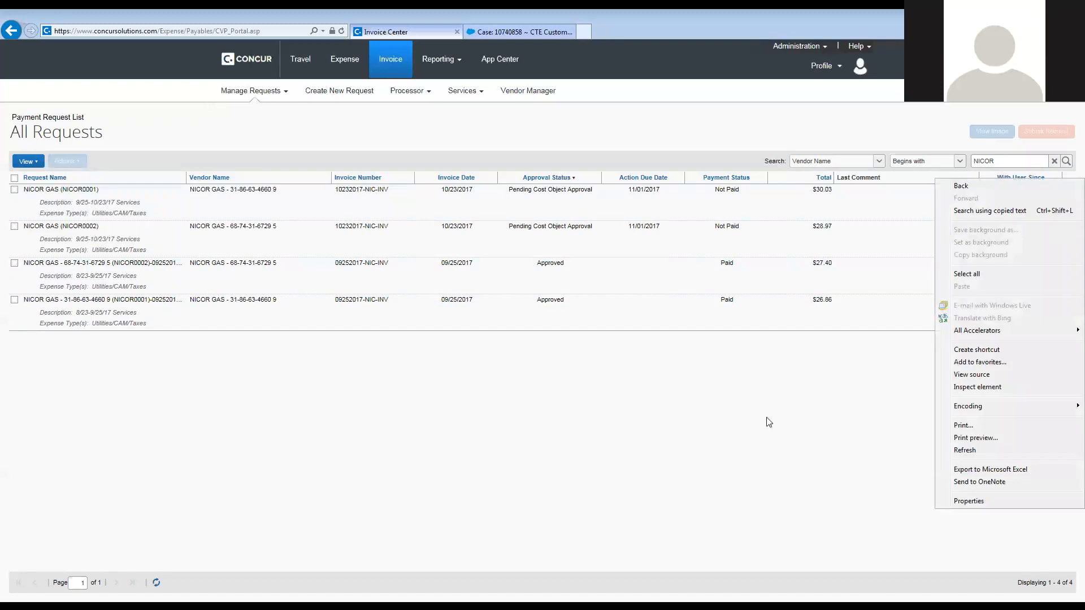
{"action": "left_click", "coordinate": [737, 442]}
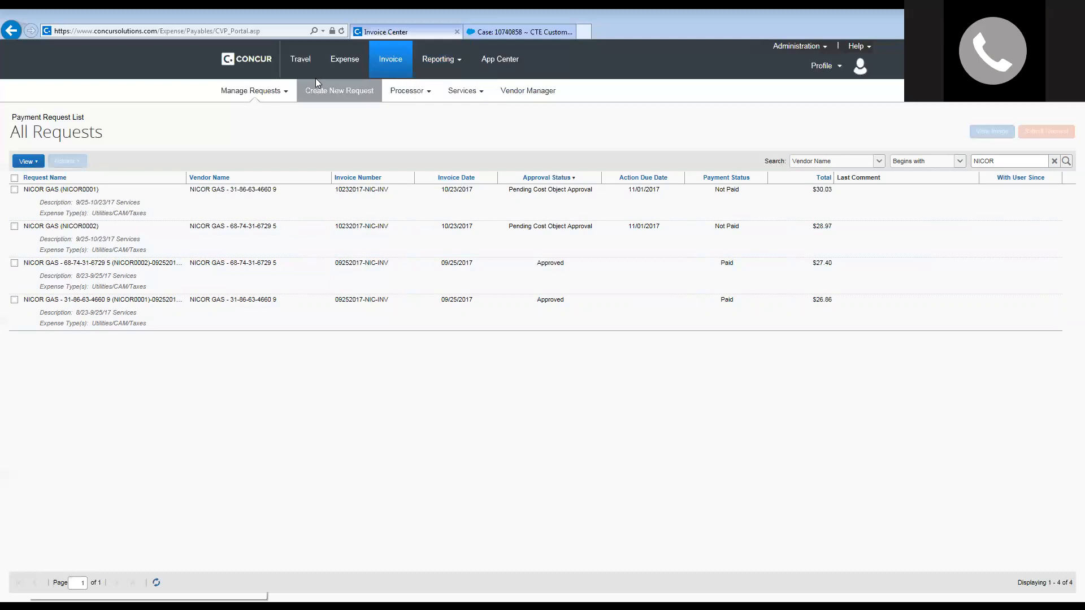
{"action": "mouse_move", "coordinate": [433, 55]}
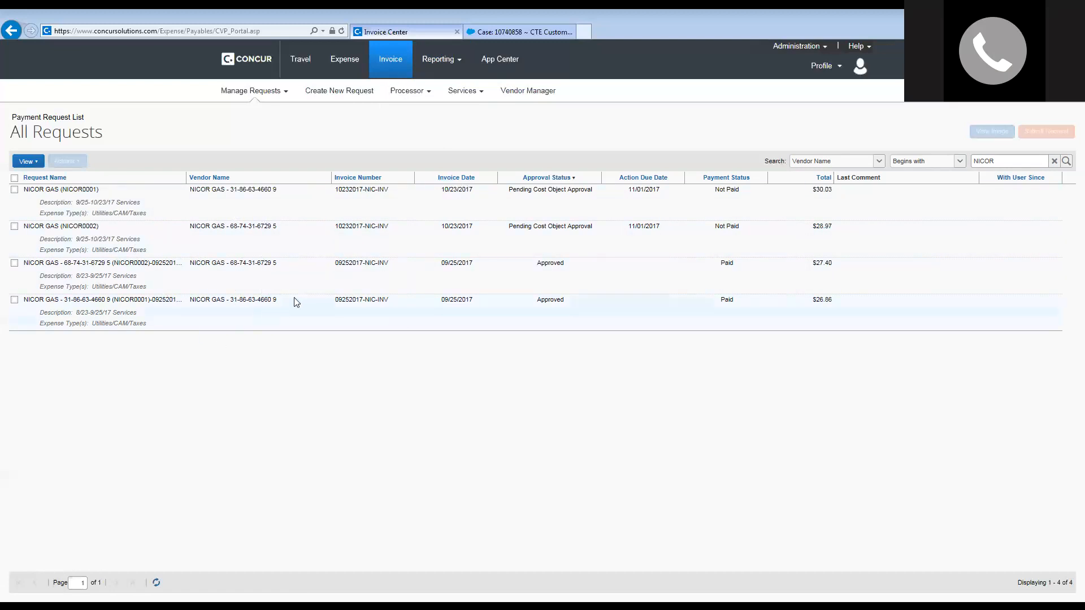
Open the paid $27.40 NICOR GAS request from 09/25/2017 and view its enlarged invoice image.
{"action": "left_click", "coordinate": [220, 275]}
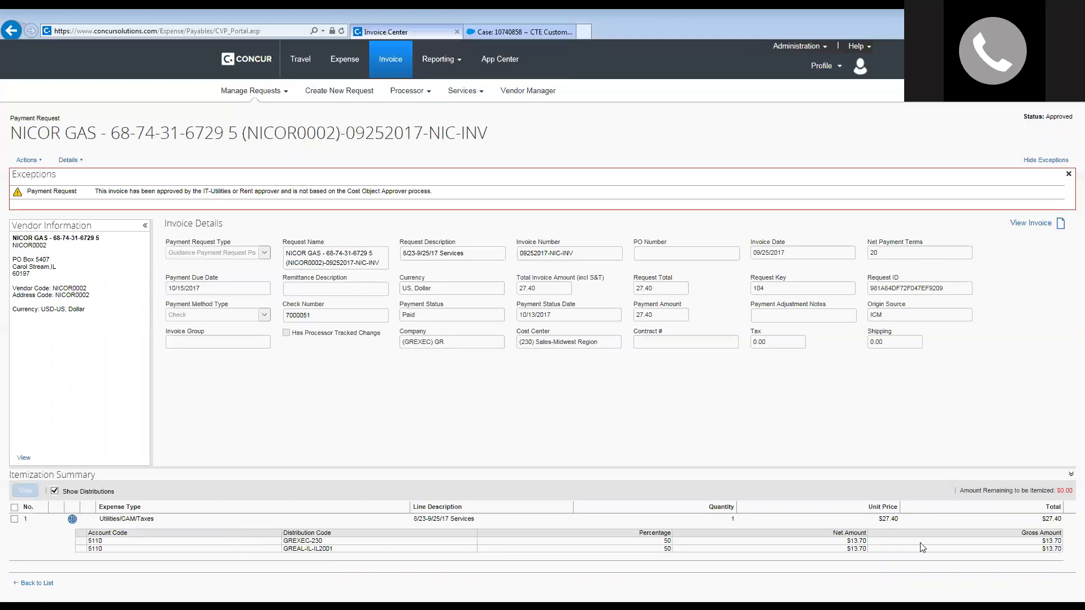
{"action": "left_click", "coordinate": [1038, 227]}
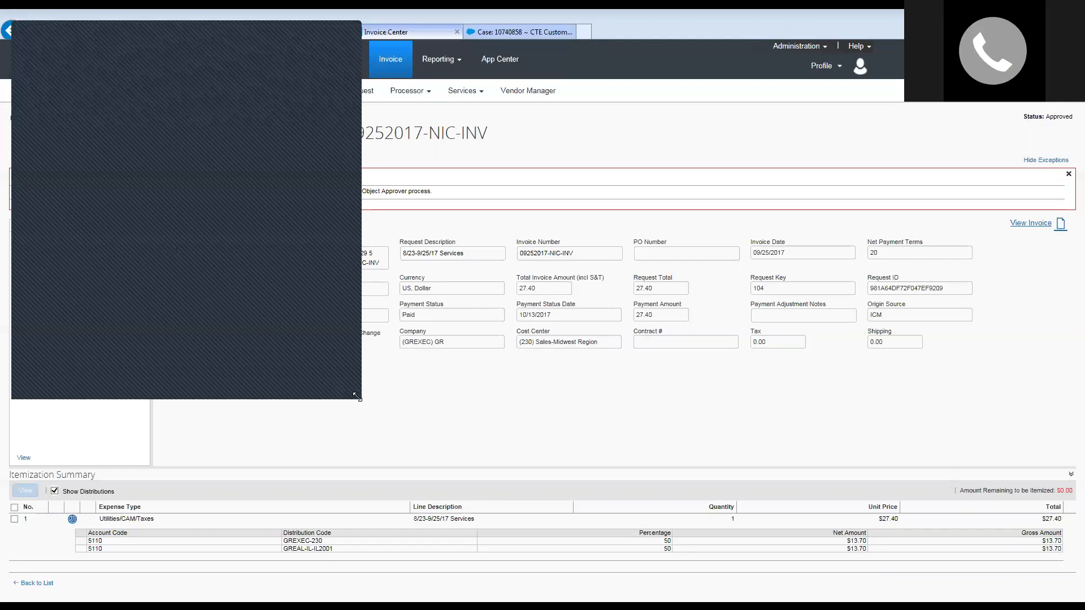
{"action": "left_click_drag", "start_coordinate": [357, 397], "coordinate": [433, 546]}
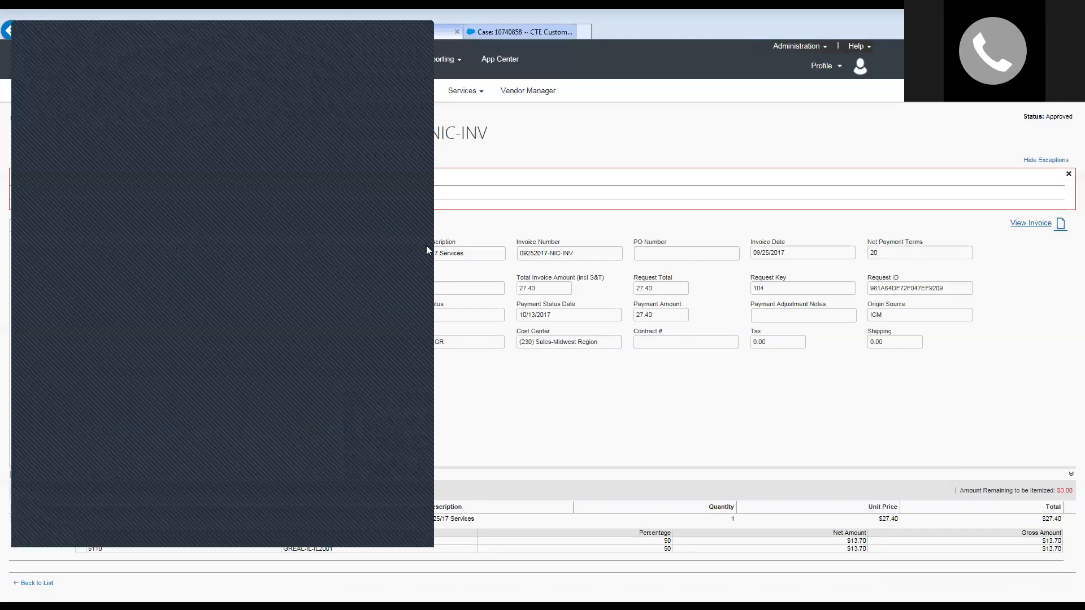
{"action": "left_click", "coordinate": [416, 31]}
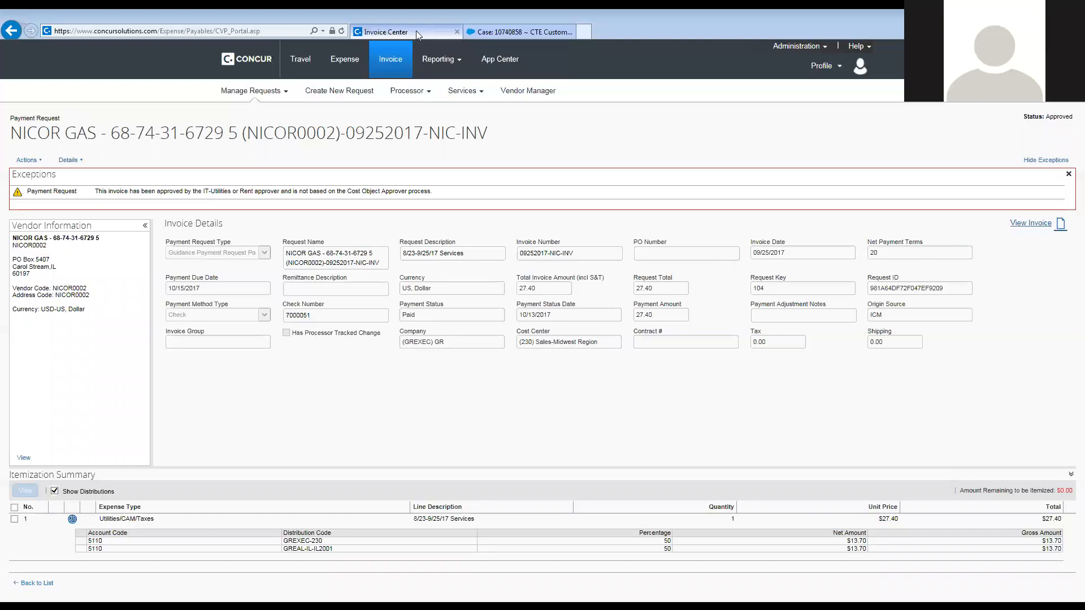